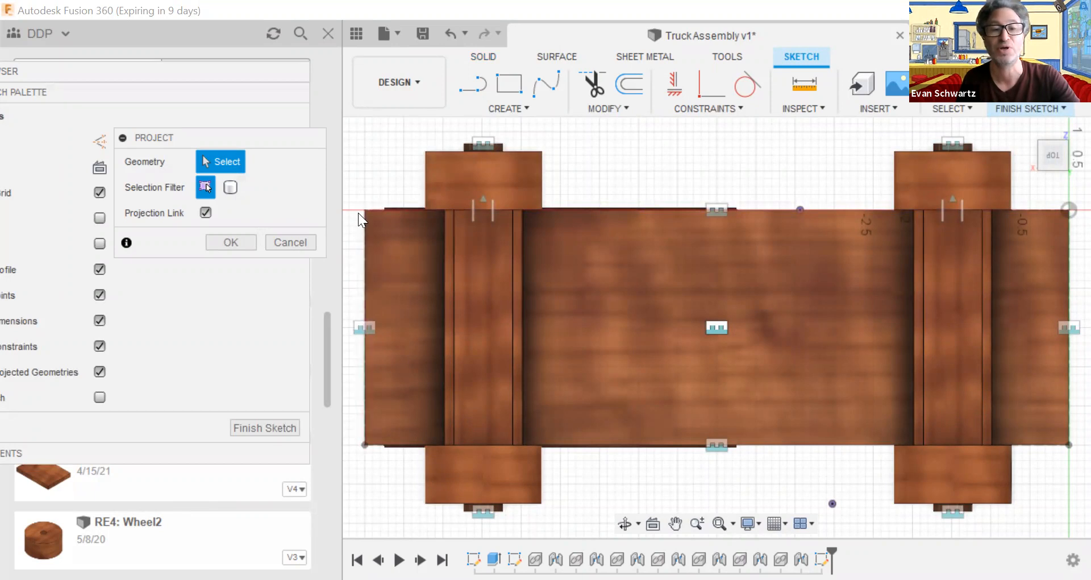
Project the base board's left end edge, both long edges and the left axle block's lengthwise edges into the sketch
click(364, 281)
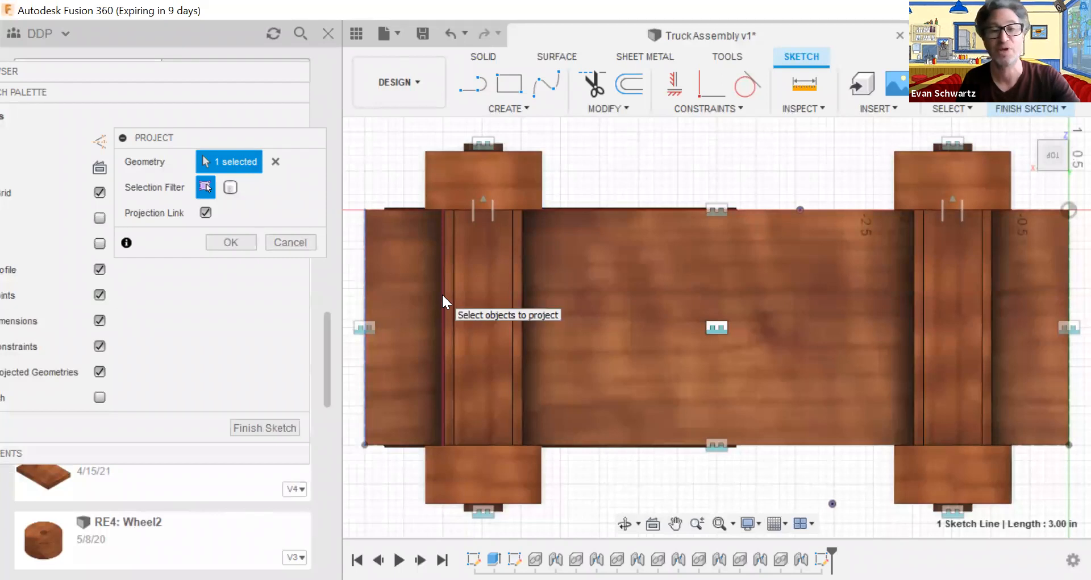
click(442, 293)
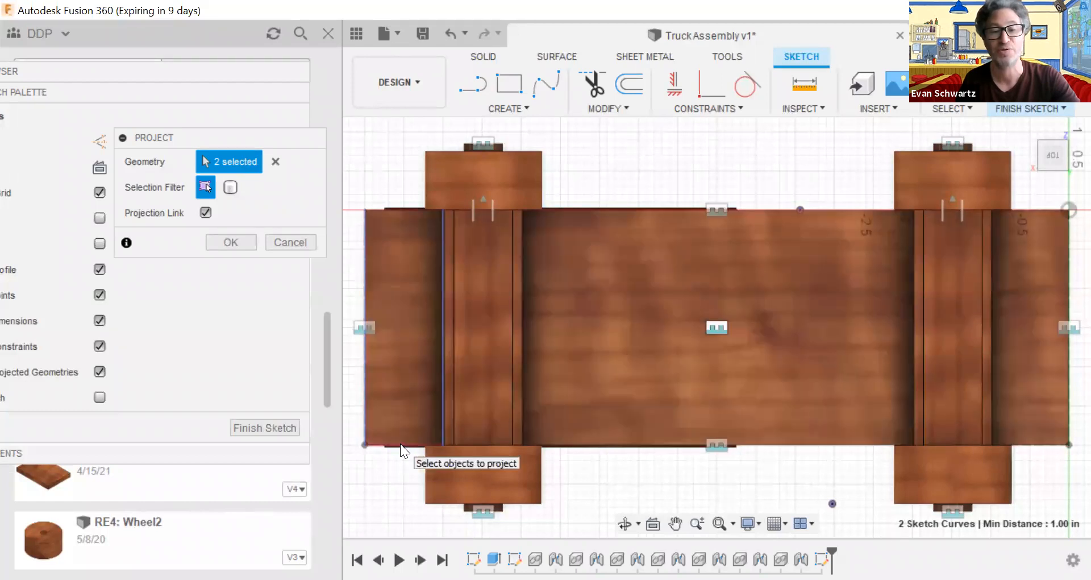
click(401, 443)
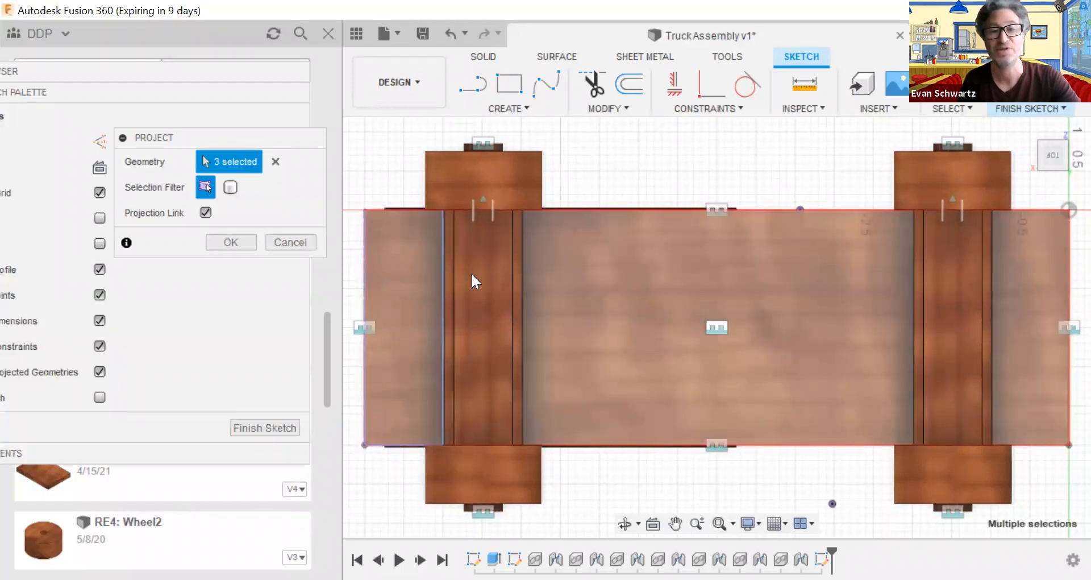
click(452, 295)
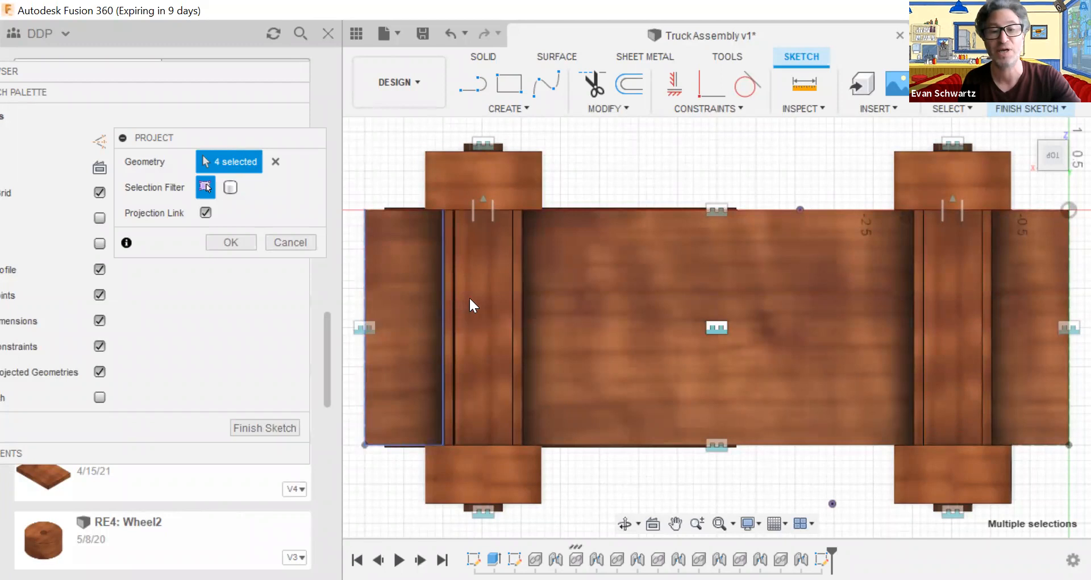
click(510, 295)
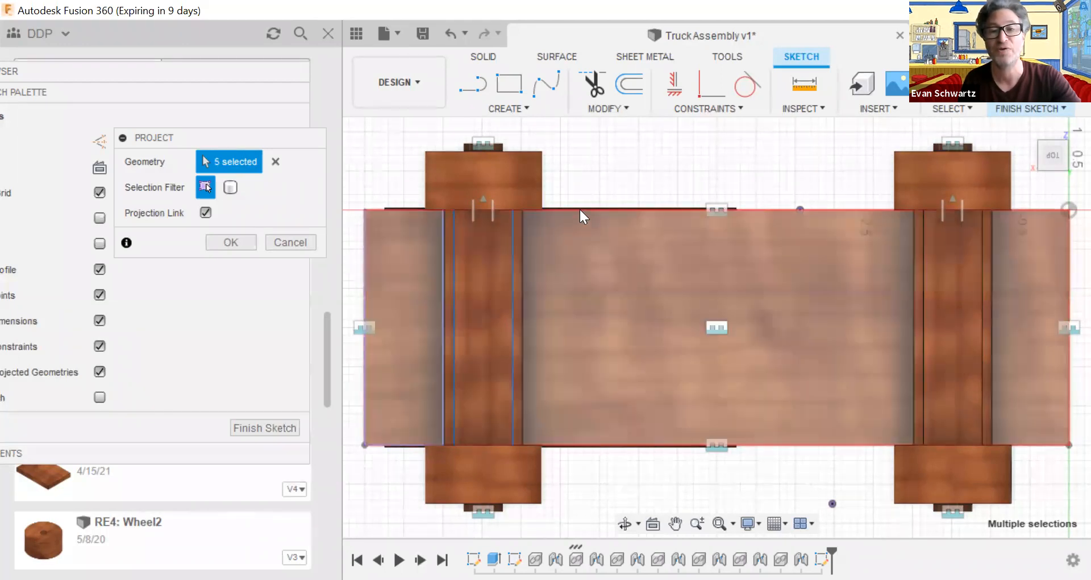
click(580, 209)
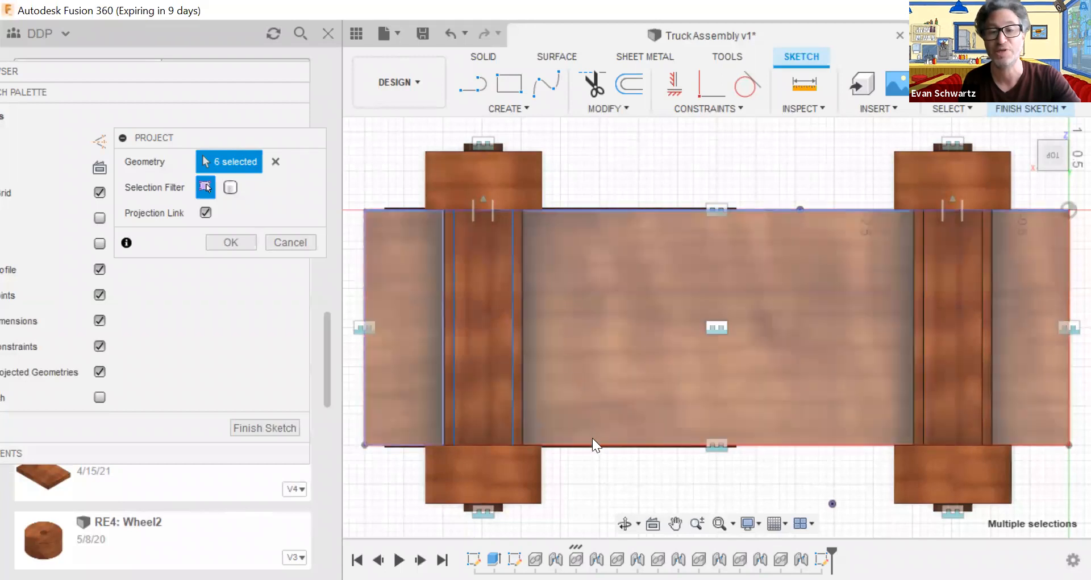
click(592, 442)
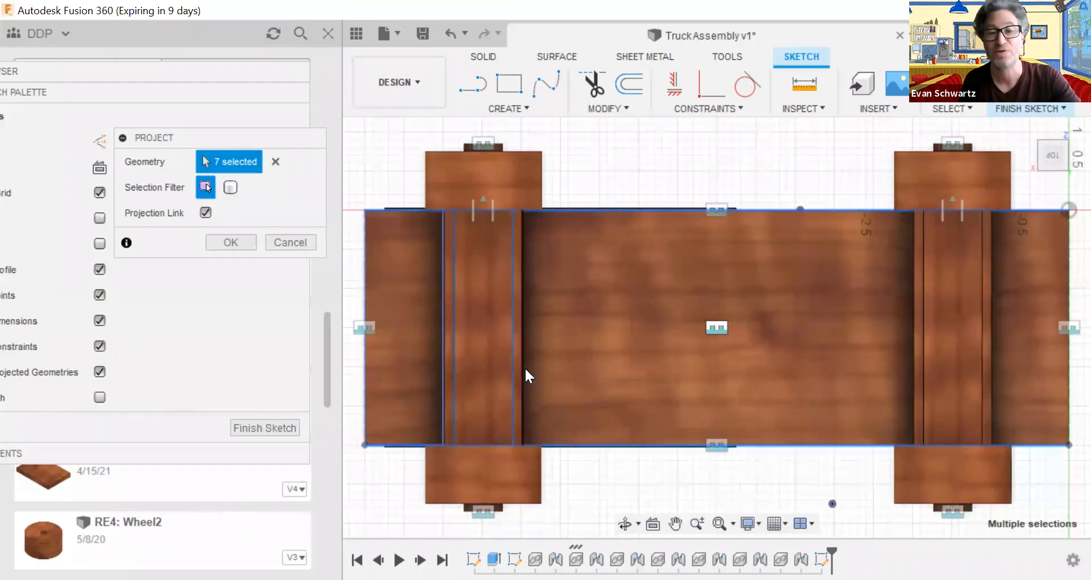
click(523, 368)
click(524, 372)
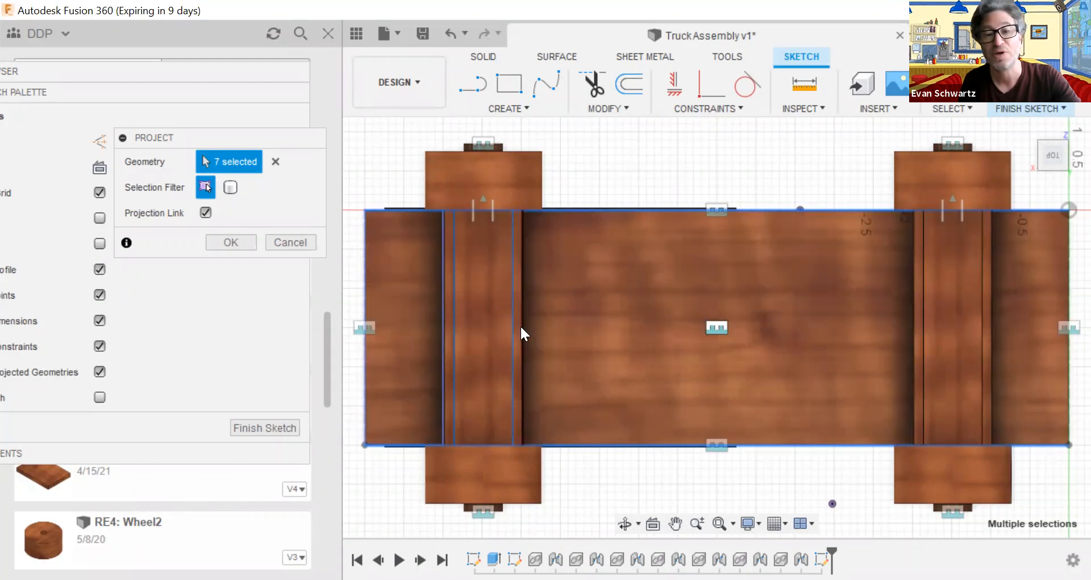
click(545, 250)
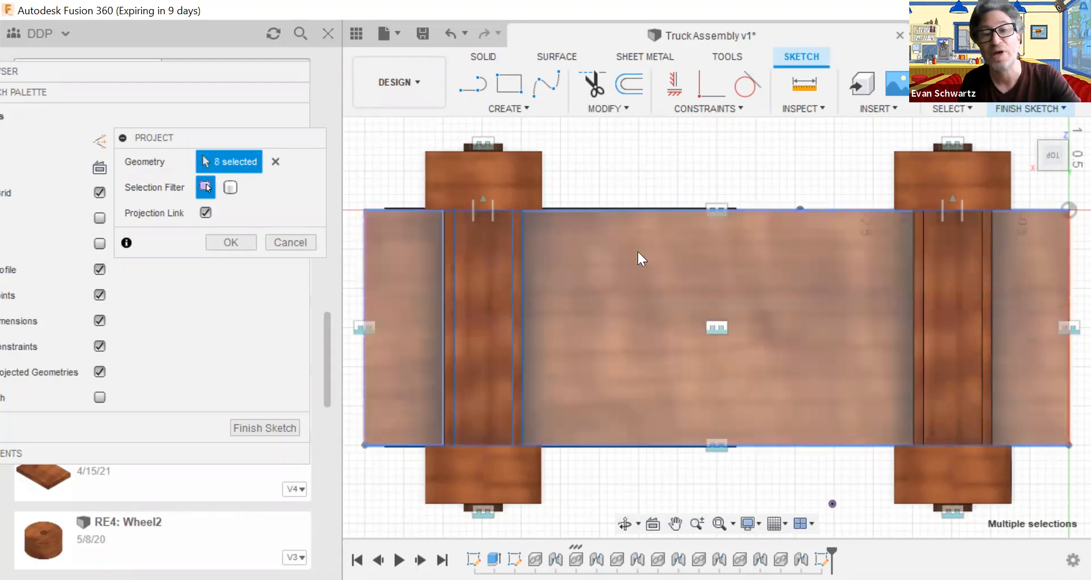
Project the right axle block's two outer edges, its inner line nearest the right end, and the board's right end edge
click(913, 278)
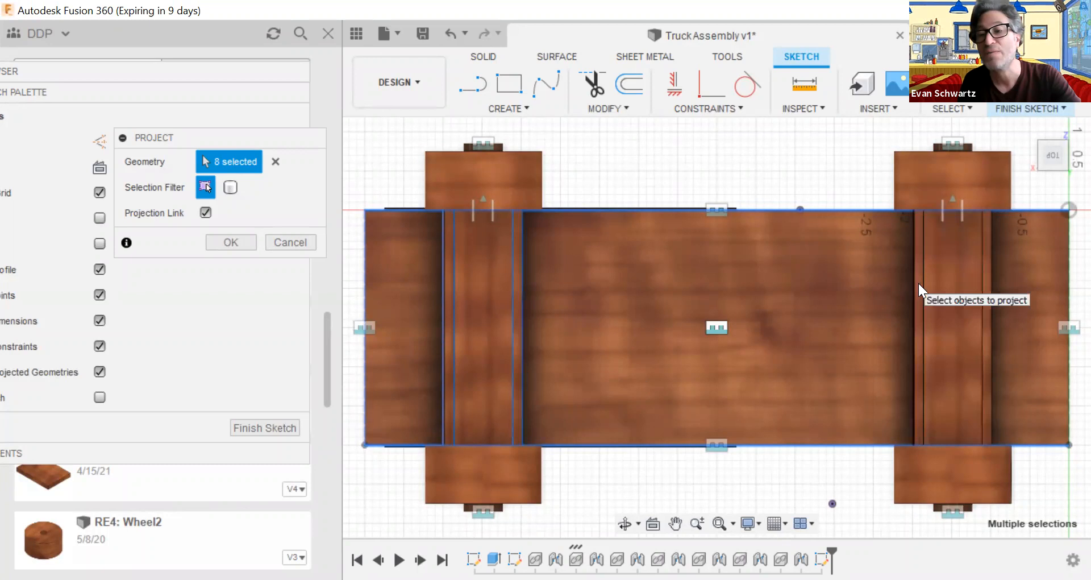
click(924, 284)
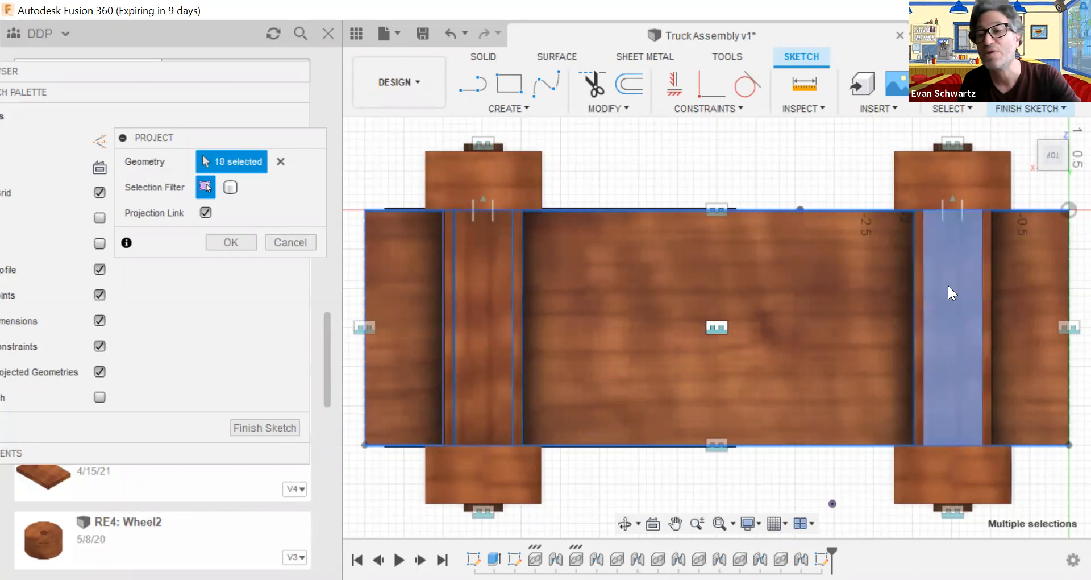
click(981, 286)
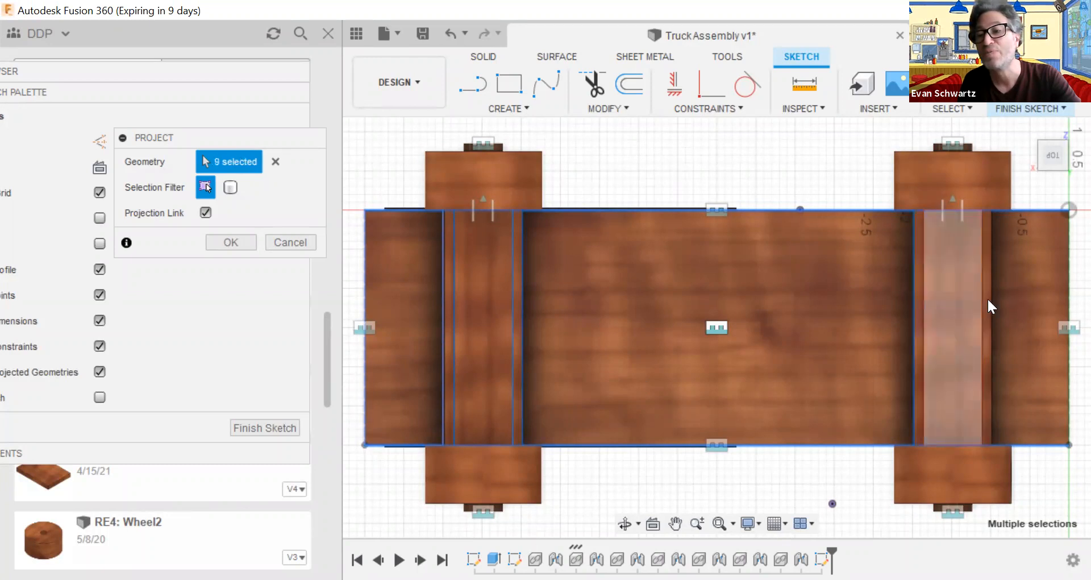
click(983, 291)
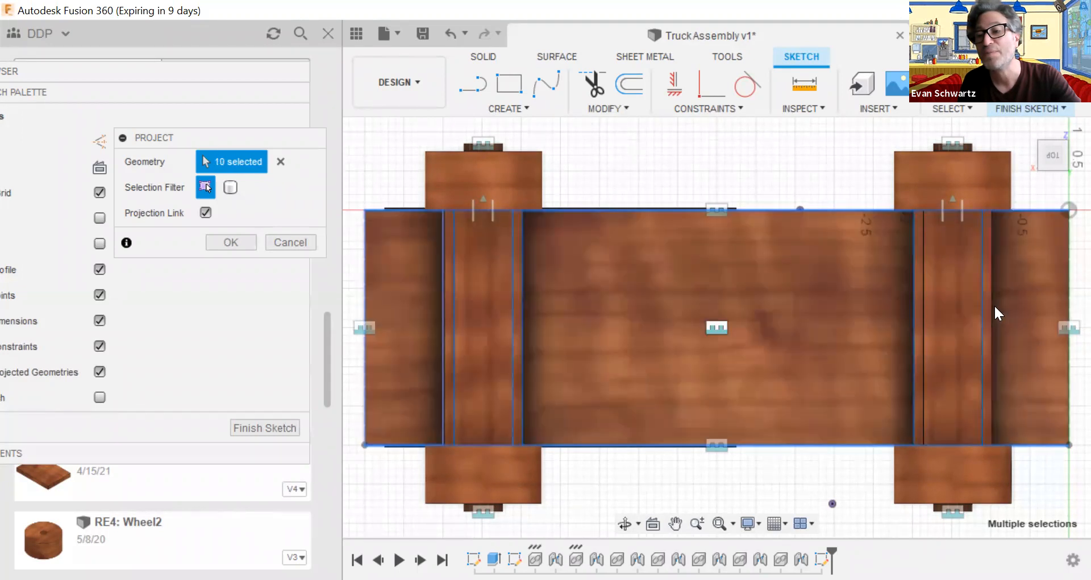
click(991, 308)
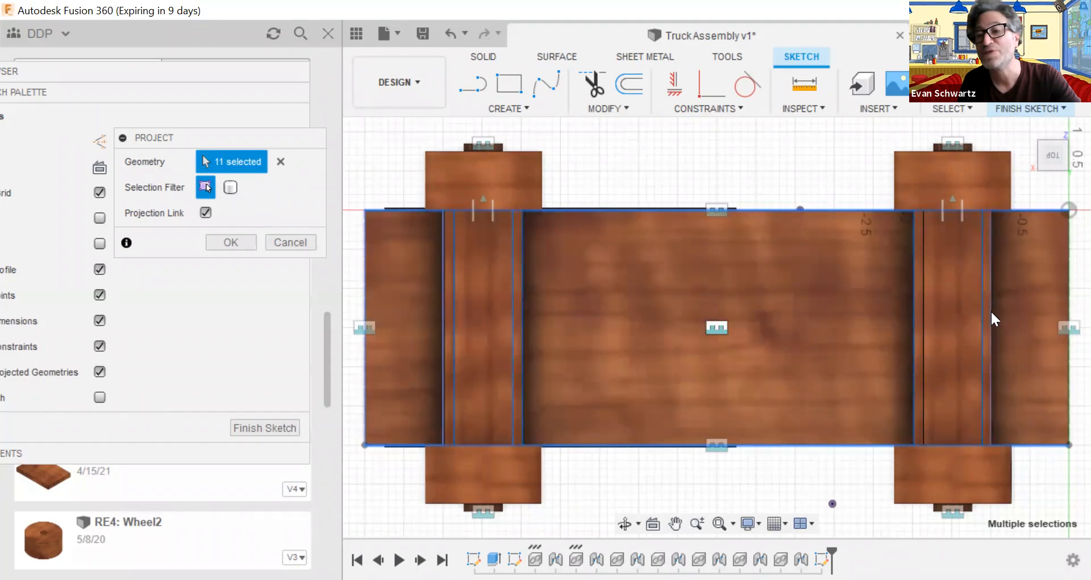
click(1065, 308)
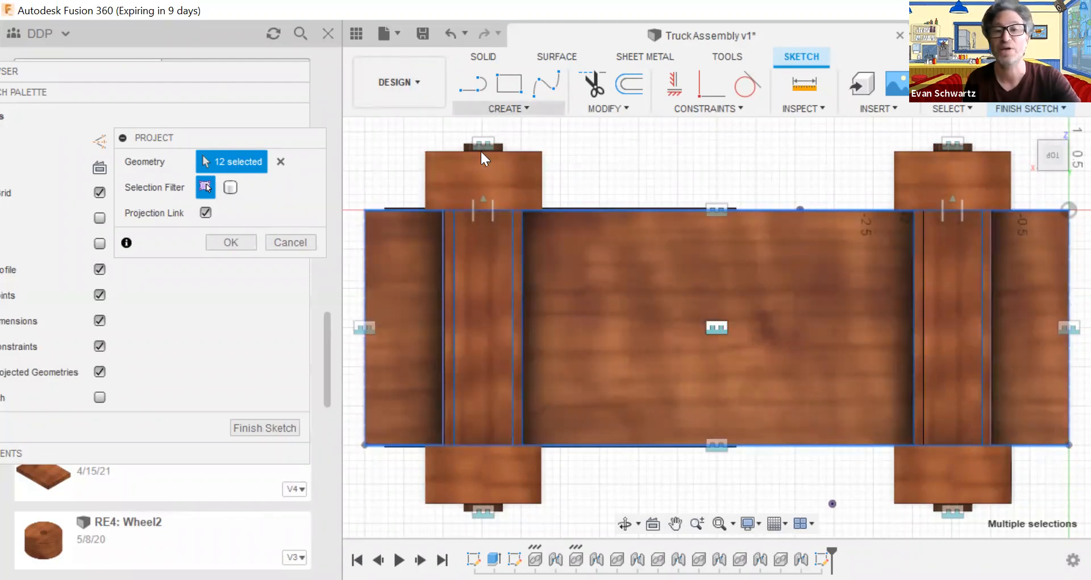
Place sketch points along the board's middle: one near the left end, two on the left axle block and one just beyond it
click(509, 108)
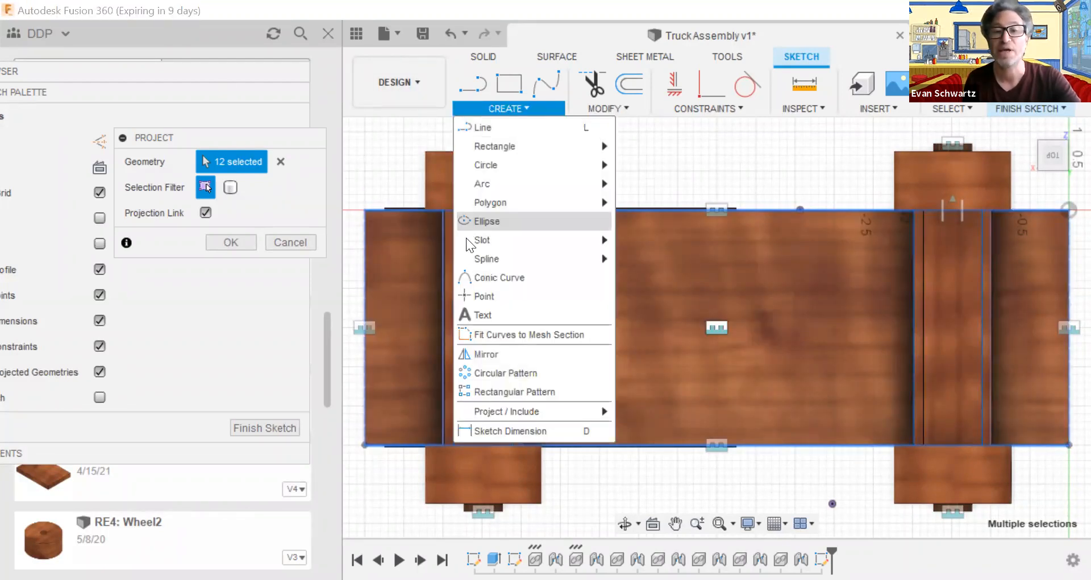
click(505, 293)
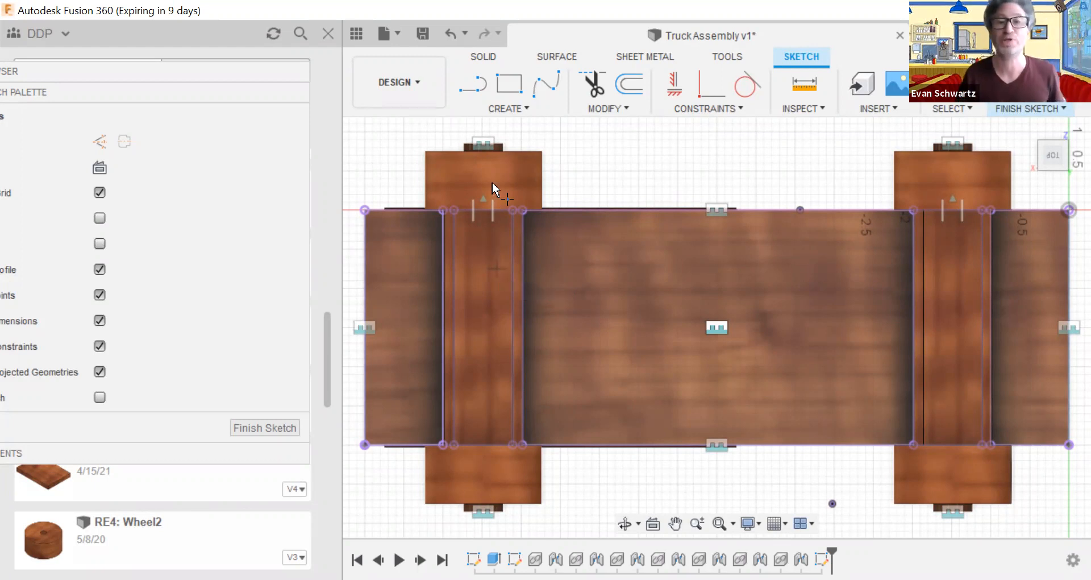
click(409, 325)
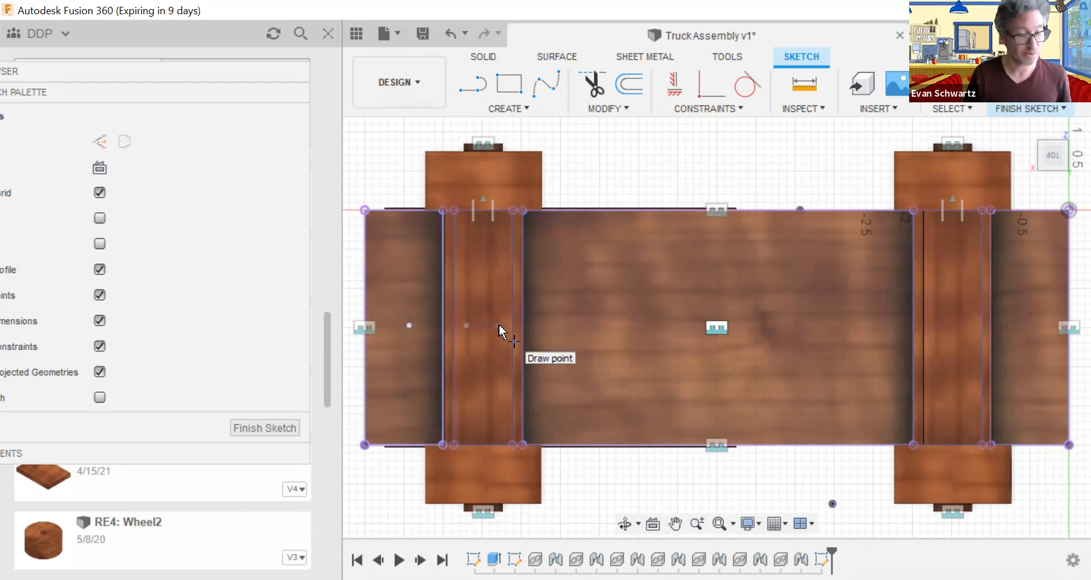
click(566, 325)
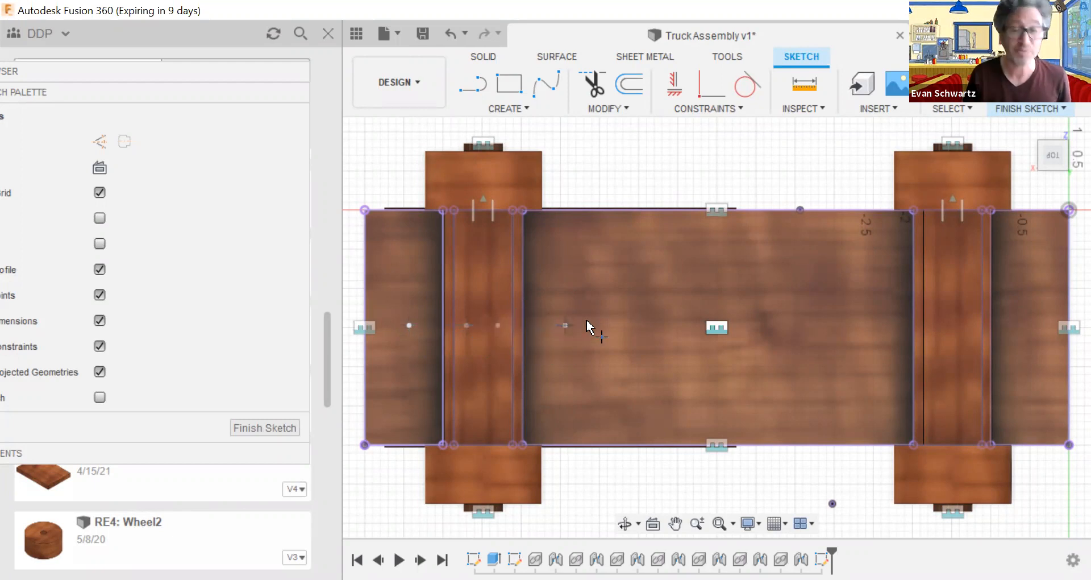
Place six sketch points between the axle blocks, three near the board's upper long edge and three near its lower long edge
click(634, 241)
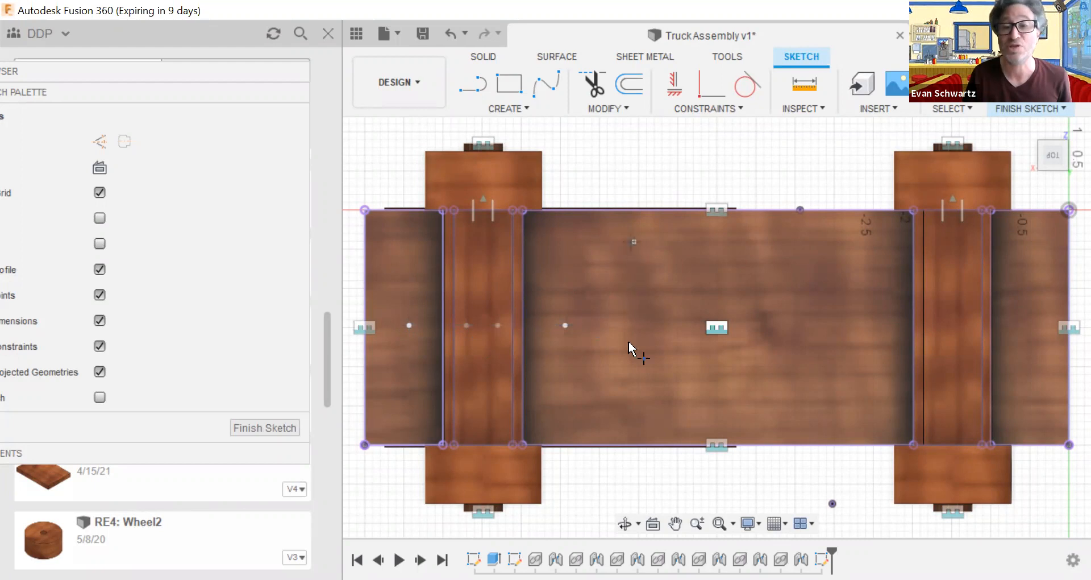
click(633, 420)
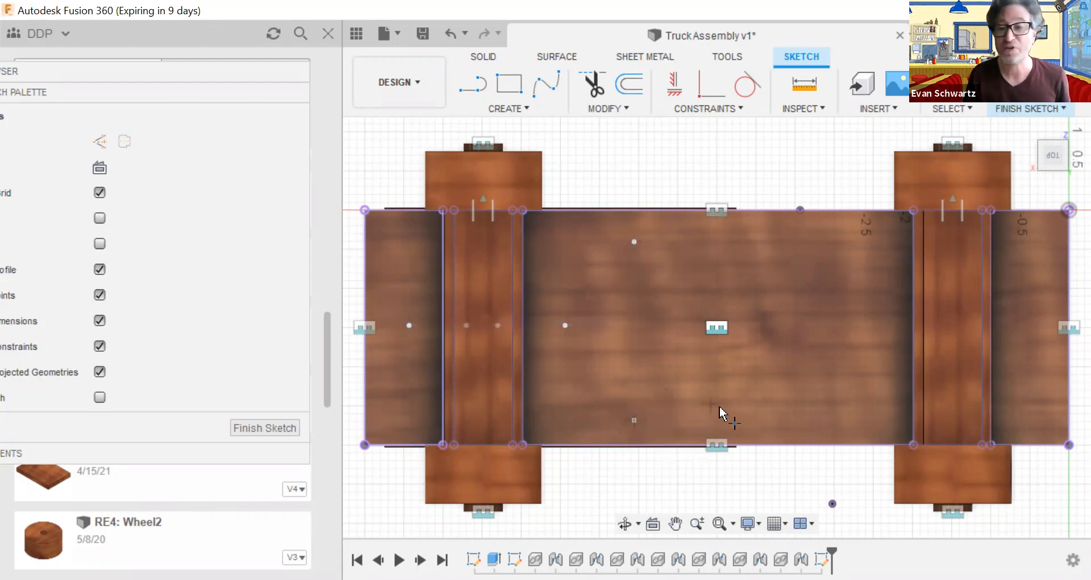
click(759, 421)
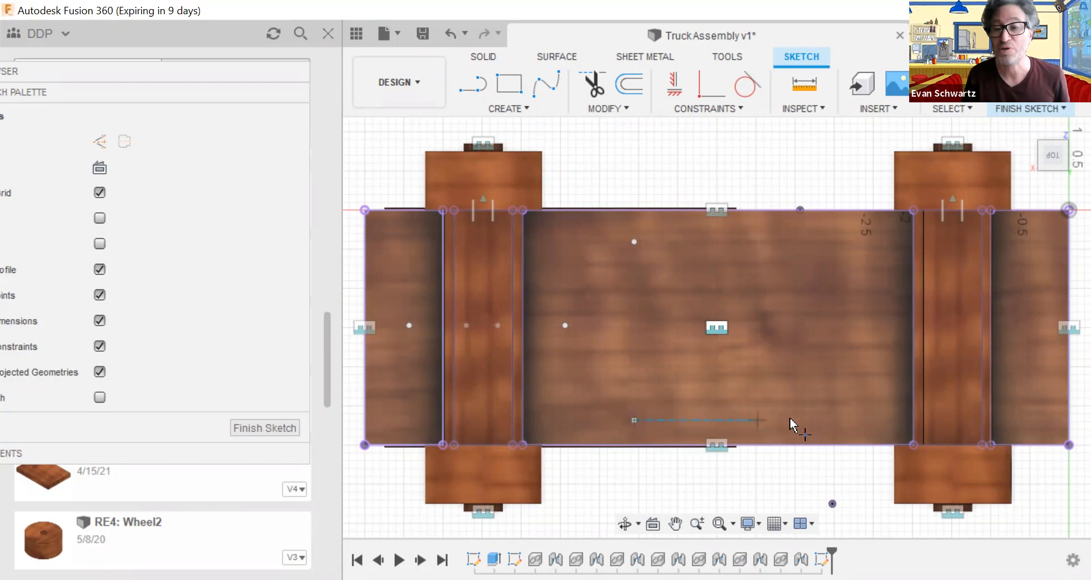
click(833, 420)
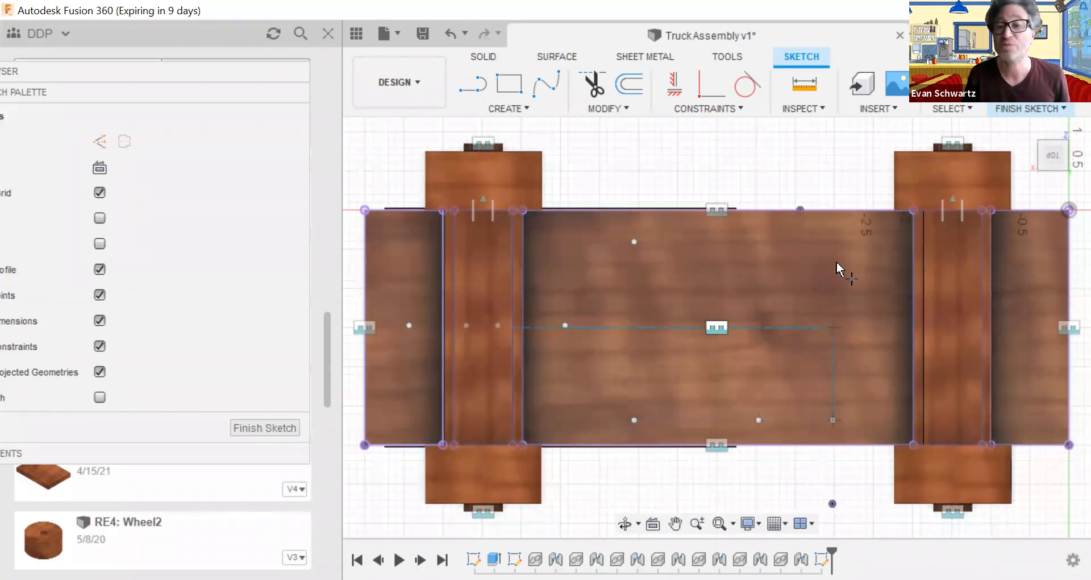
click(833, 223)
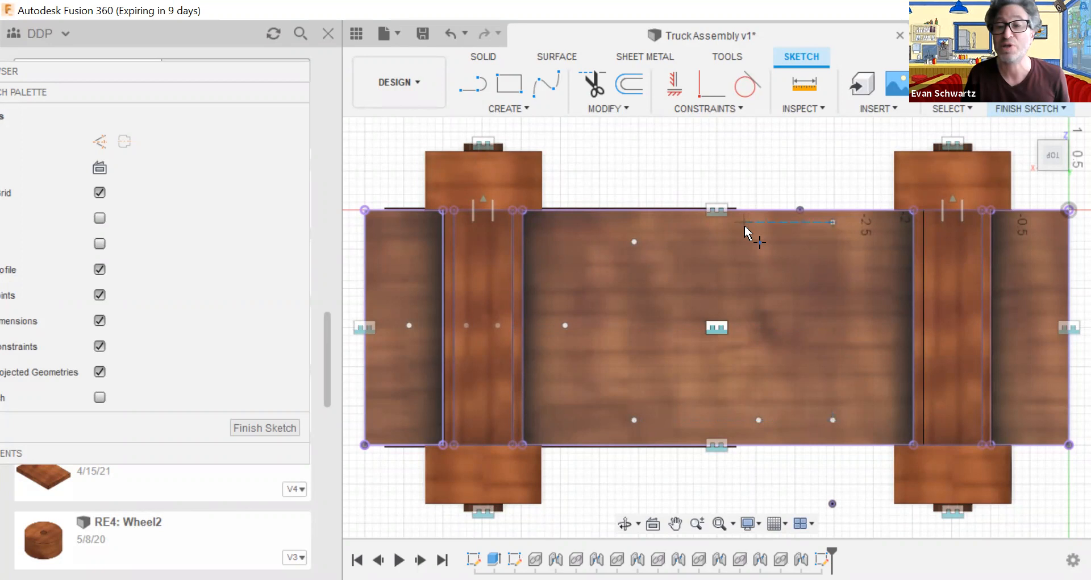
click(759, 222)
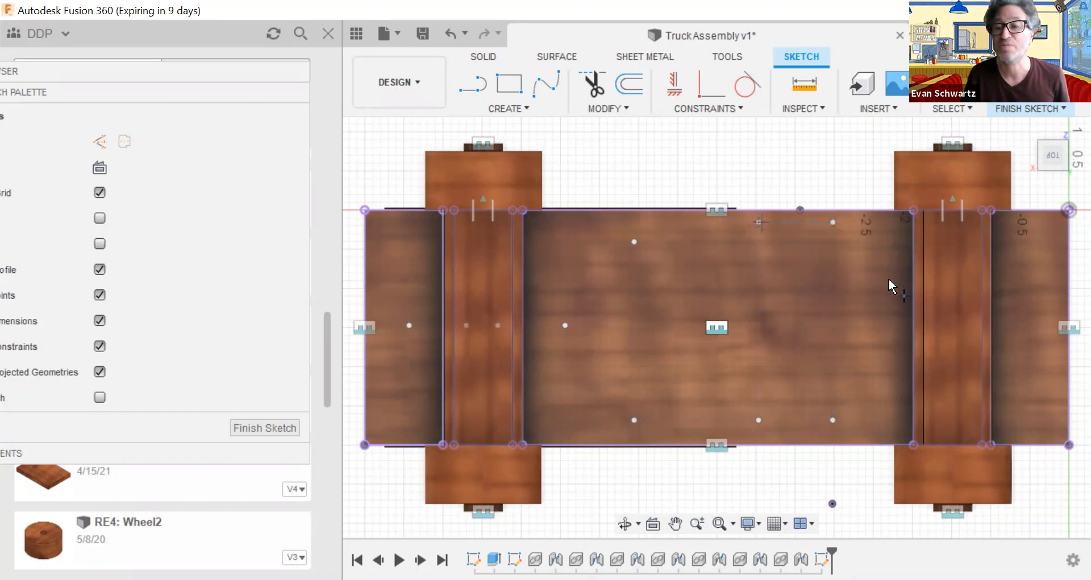
Place two sketch points mid-width on the right axle block and three in a column near the board's right end
click(944, 326)
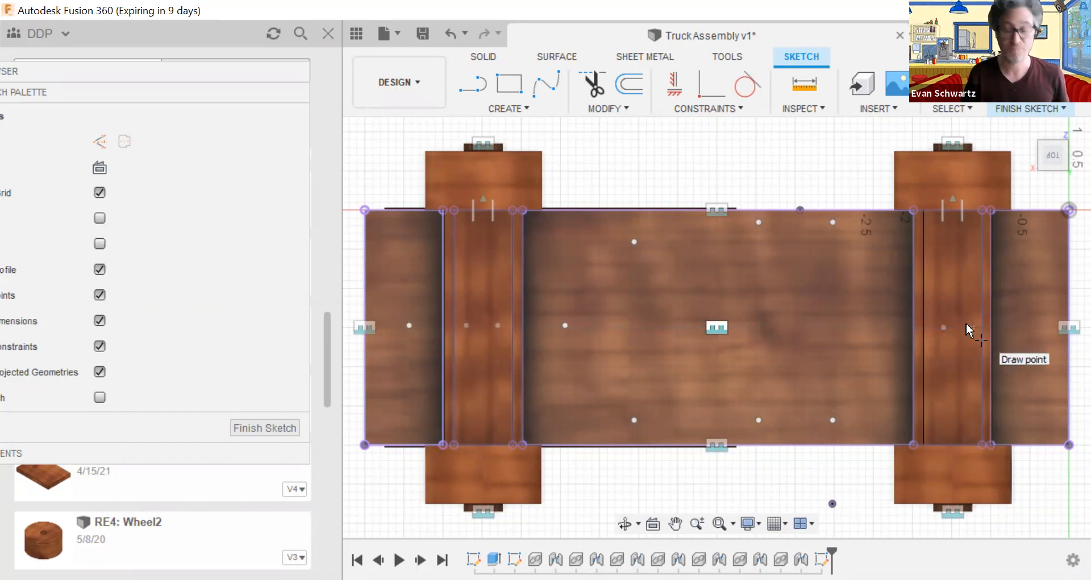
click(1052, 222)
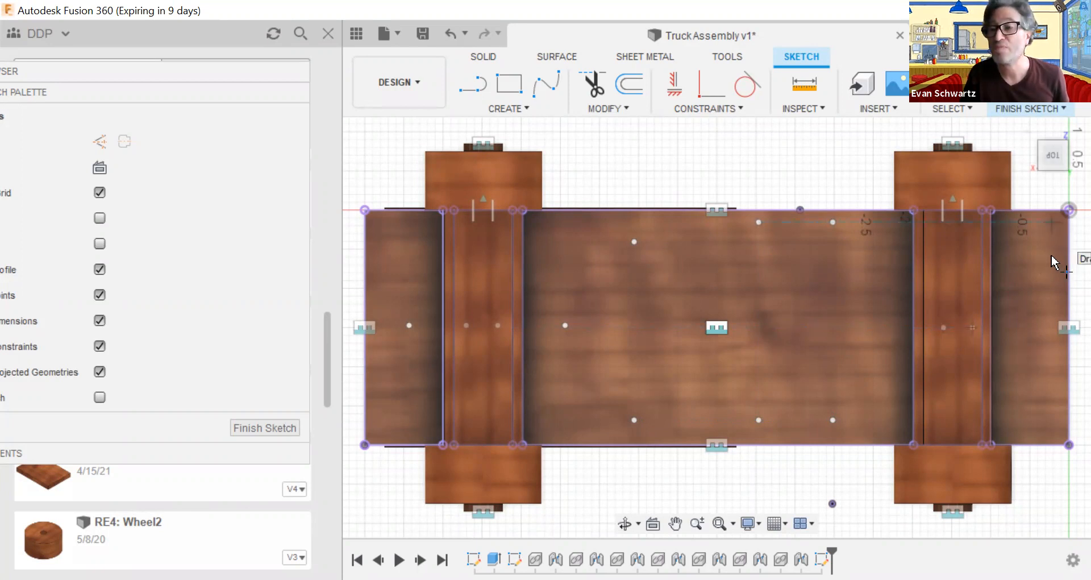
click(1052, 330)
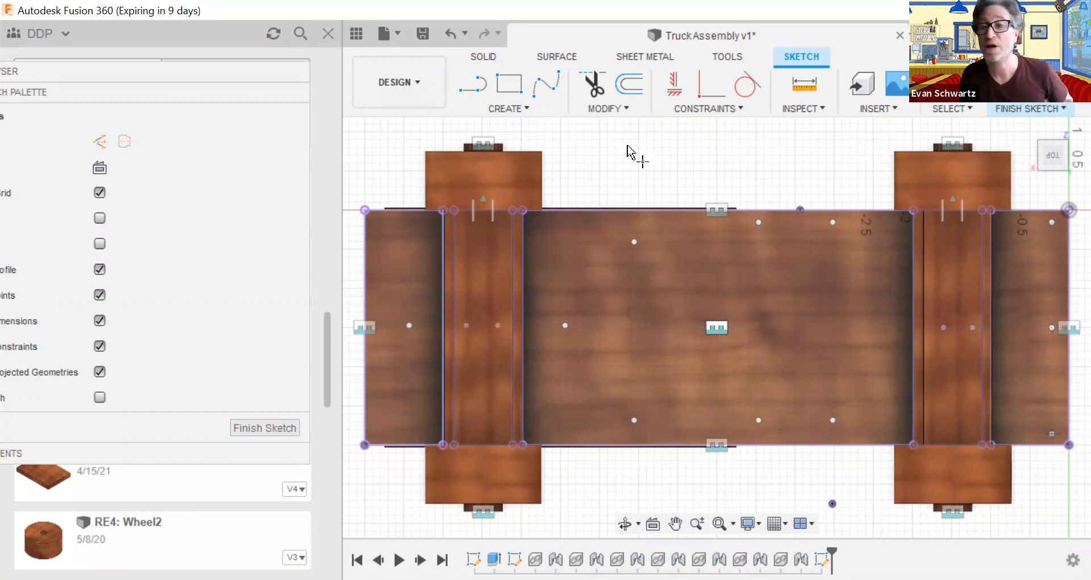
Dimension the leftmost sketch point 0.5 in from the left axle block's outer edge
key(d)
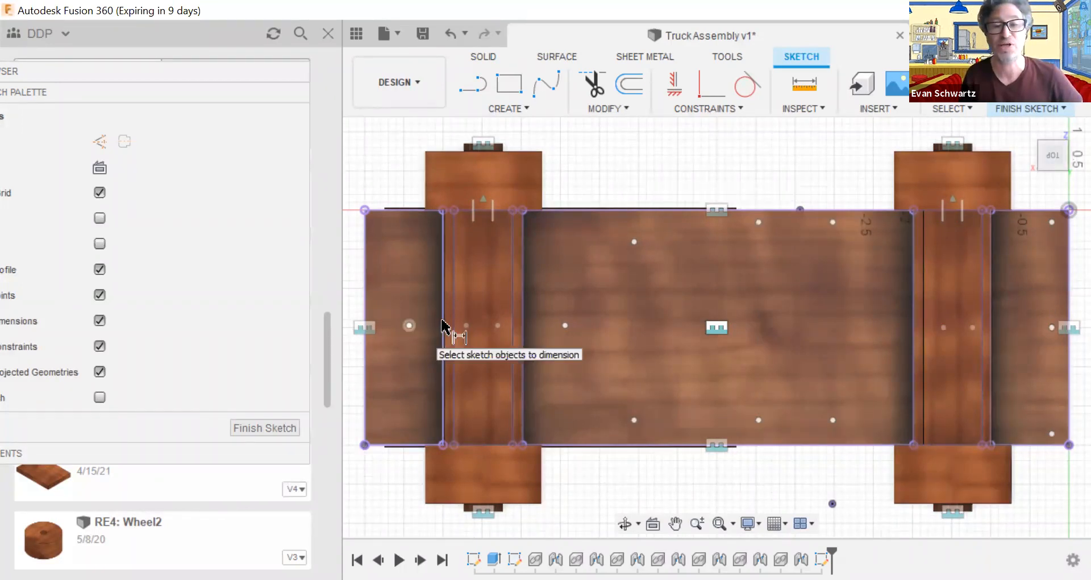
click(409, 325)
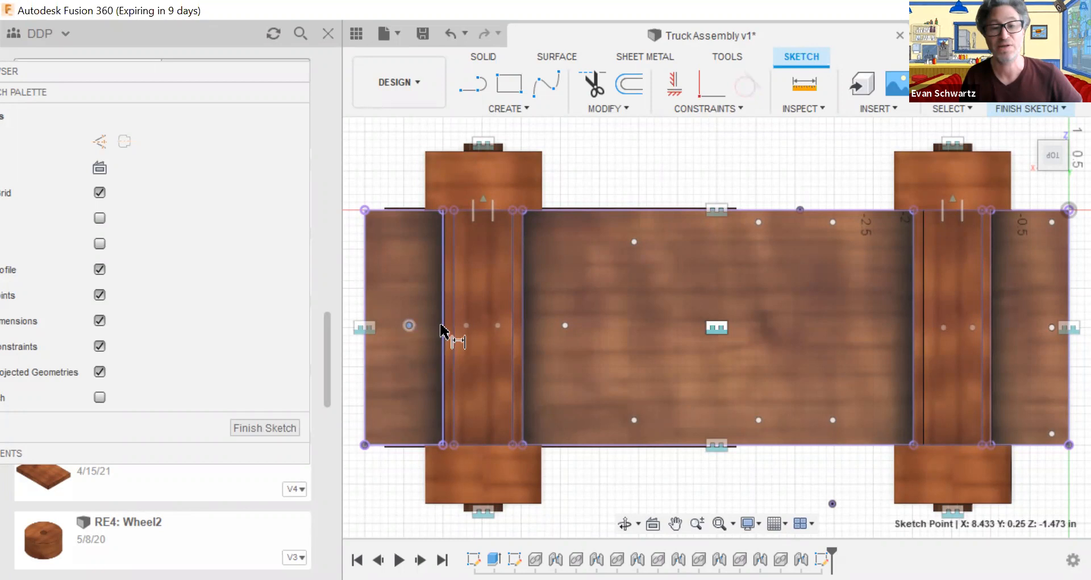
click(443, 333)
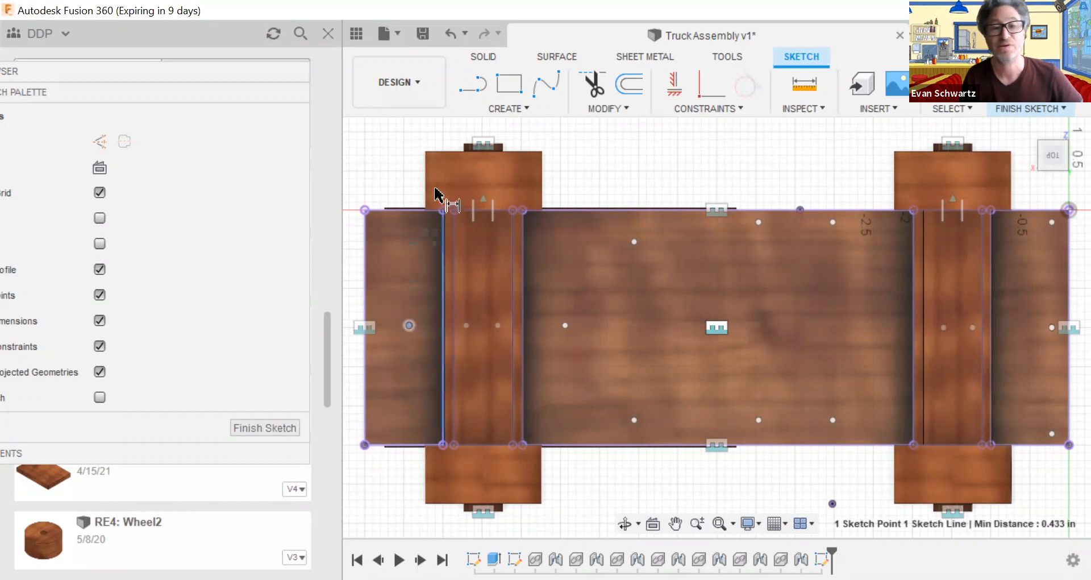
click(438, 132)
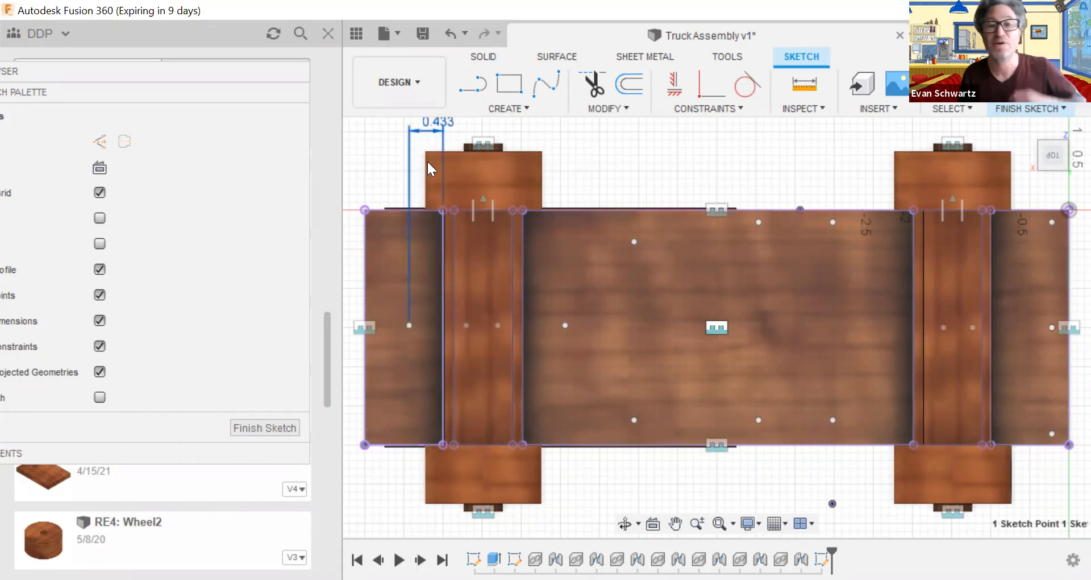
text(.5)
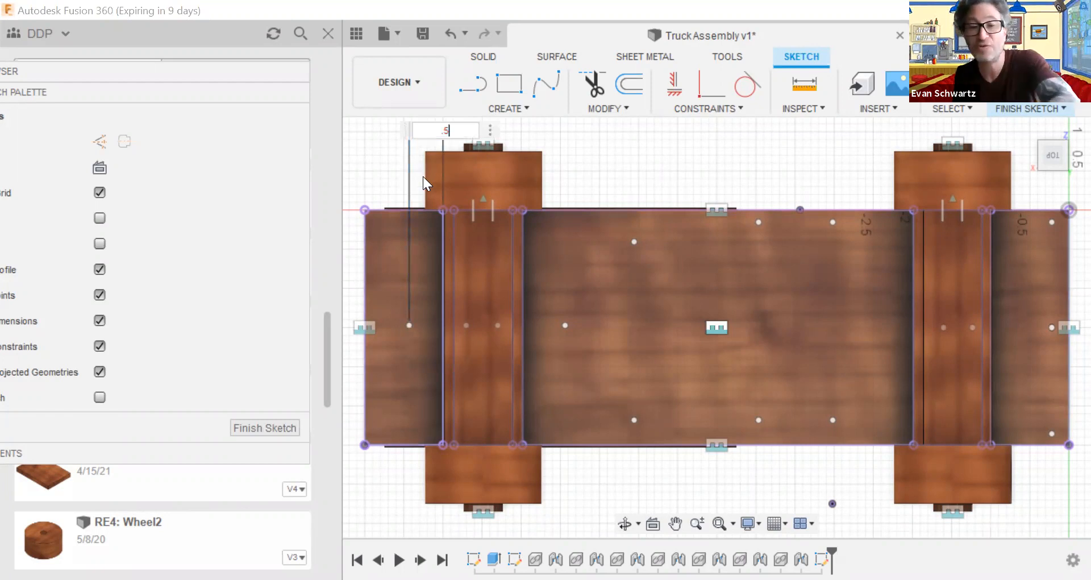
key(Return)
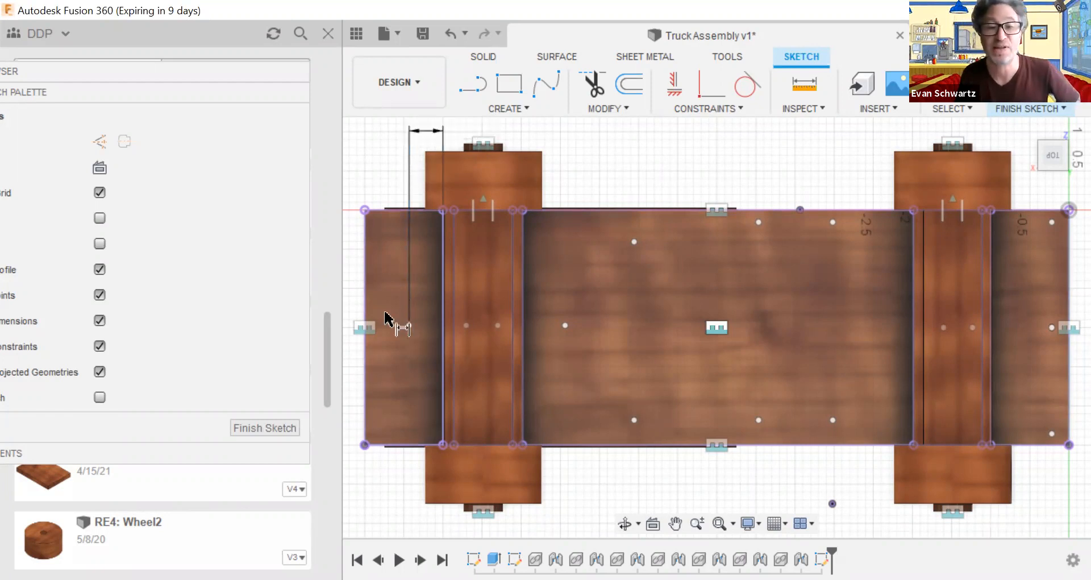
Dimension the leftmost sketch point 1.5 in from the board's lower long edge
click(404, 326)
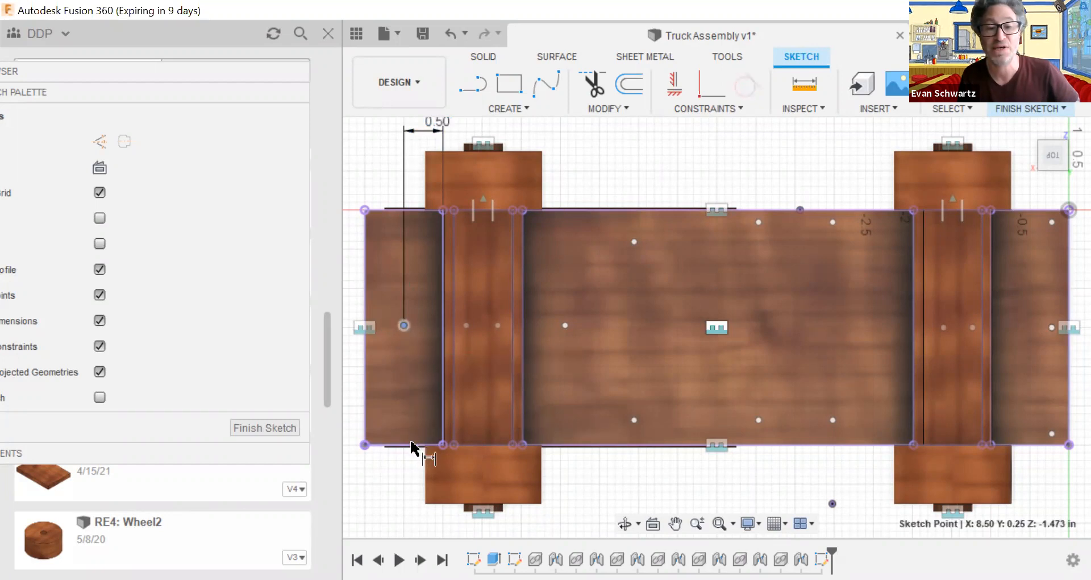
click(344, 444)
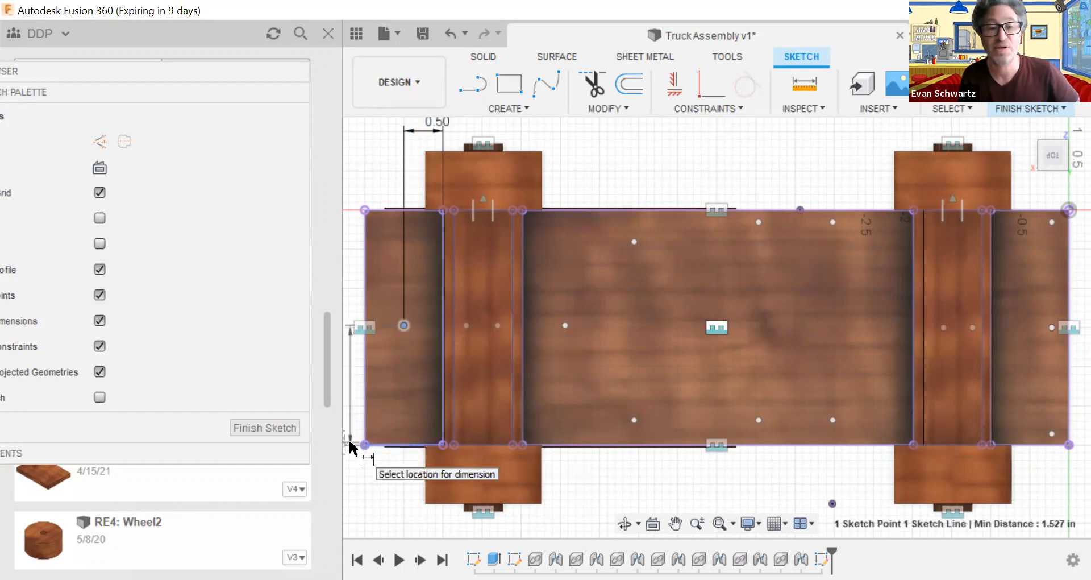
click(350, 448)
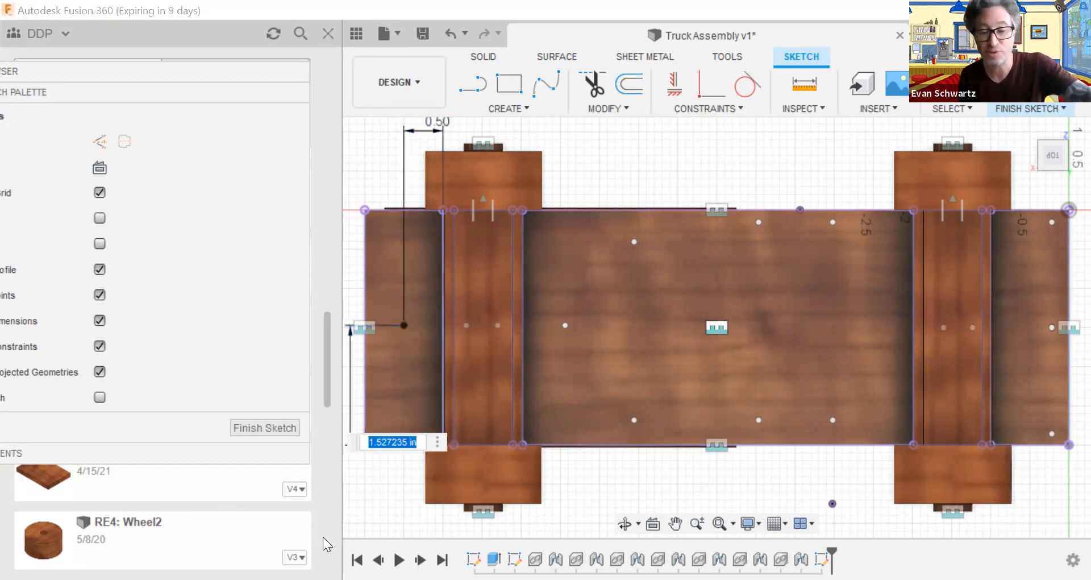
text(1.5)
key(Return)
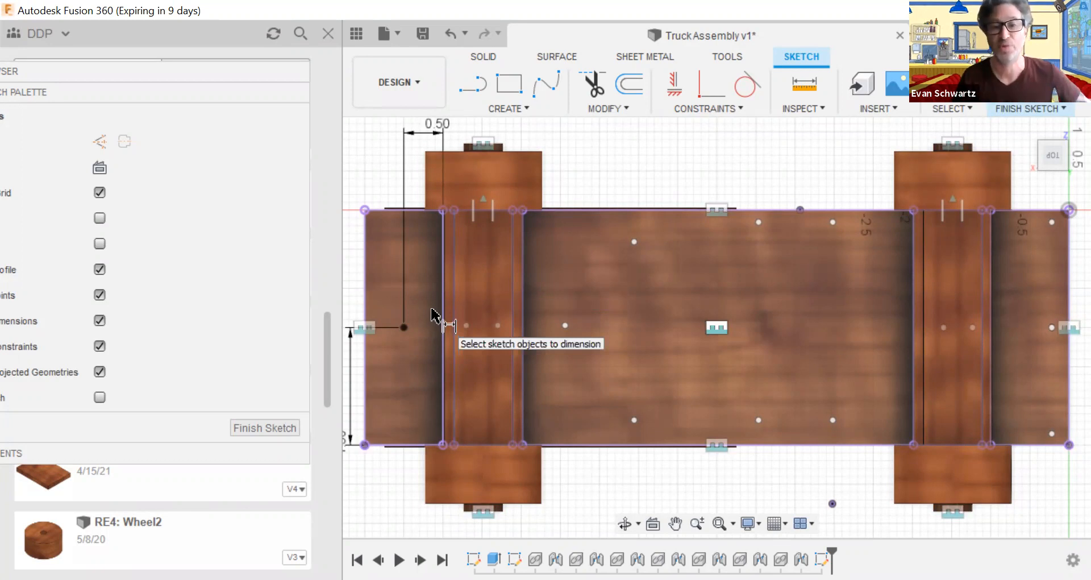
Dimension the left one of the two points on the left axle block 1.5 in from the board's lower long edge
click(466, 326)
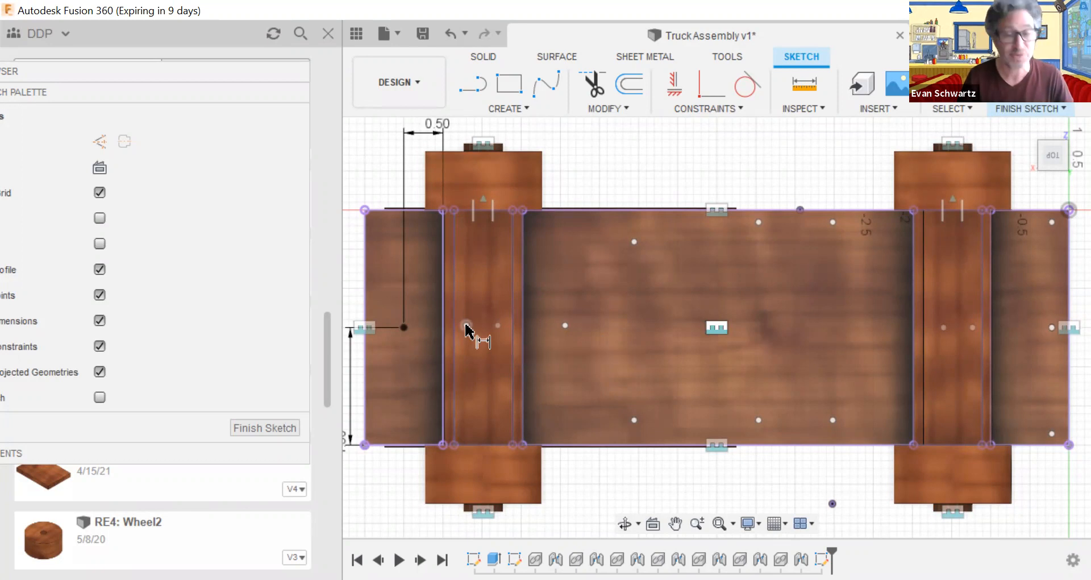
click(474, 445)
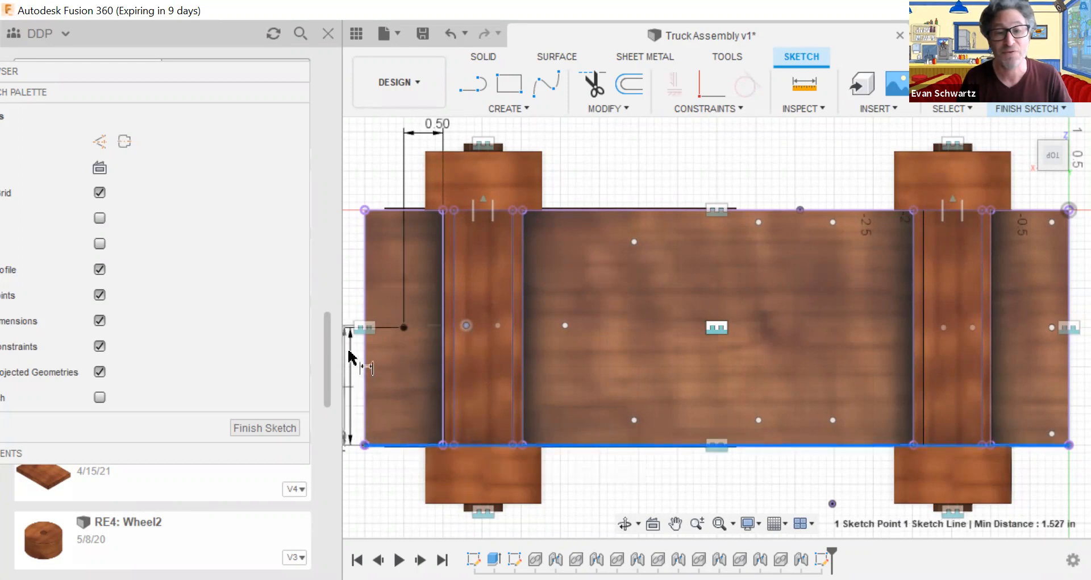
click(355, 272)
text(1.5)
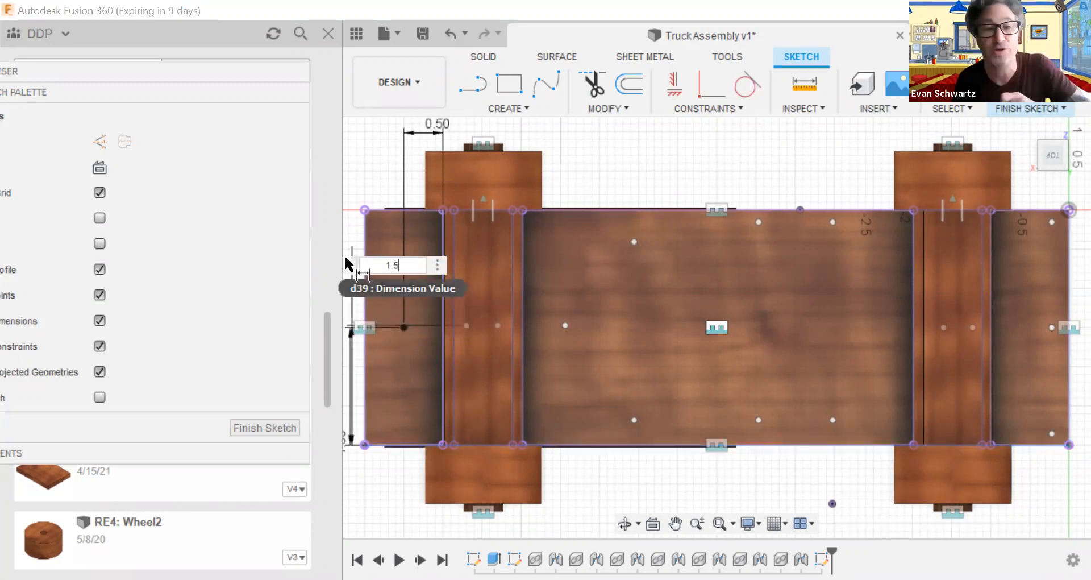
key(Return)
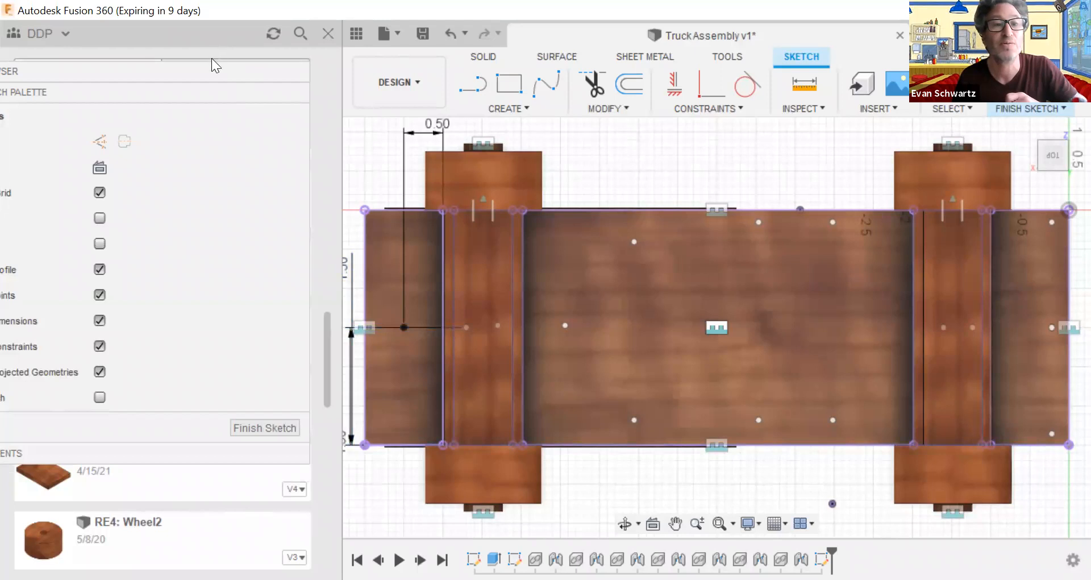
Move the sketch palette aside and zoom out until the whole board and its dimensions fit in view
mouse_move(209, 65)
mouse_down()
mouse_move(48, 75)
mouse_move(93, 96)
mouse_up()
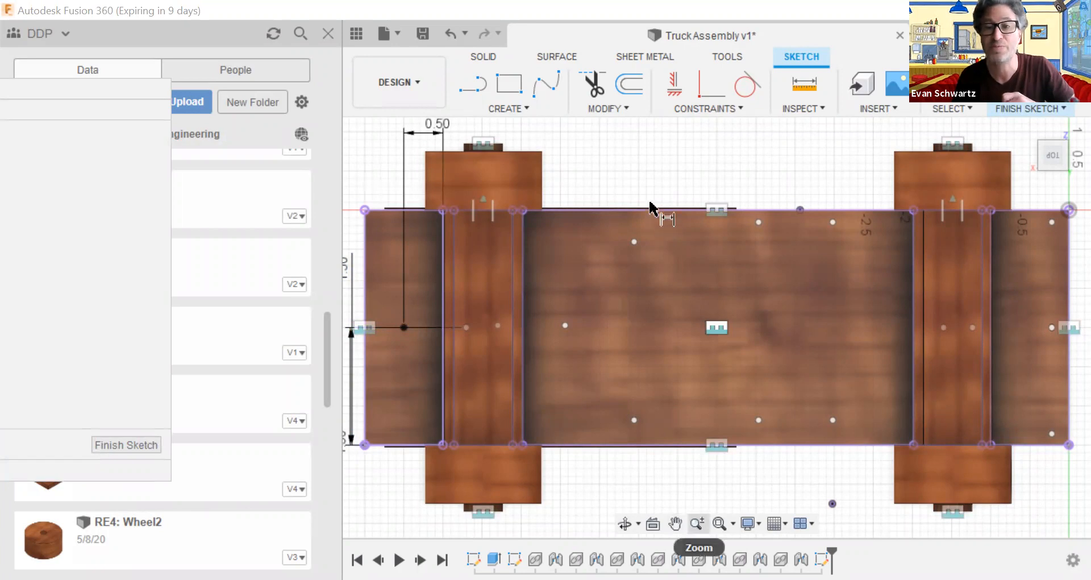
click(672, 183)
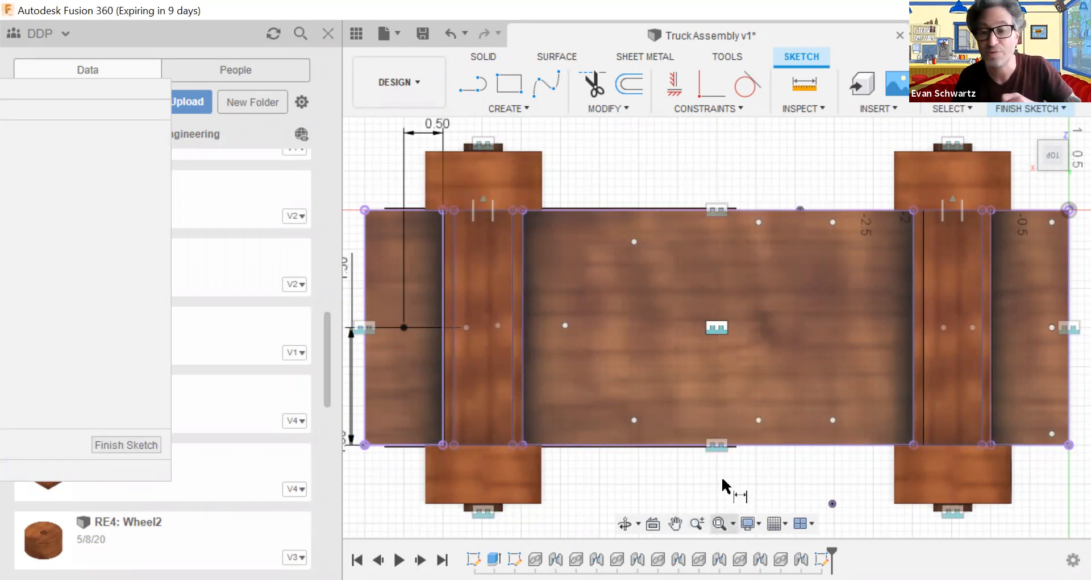
key(Escape)
right_click(697, 176)
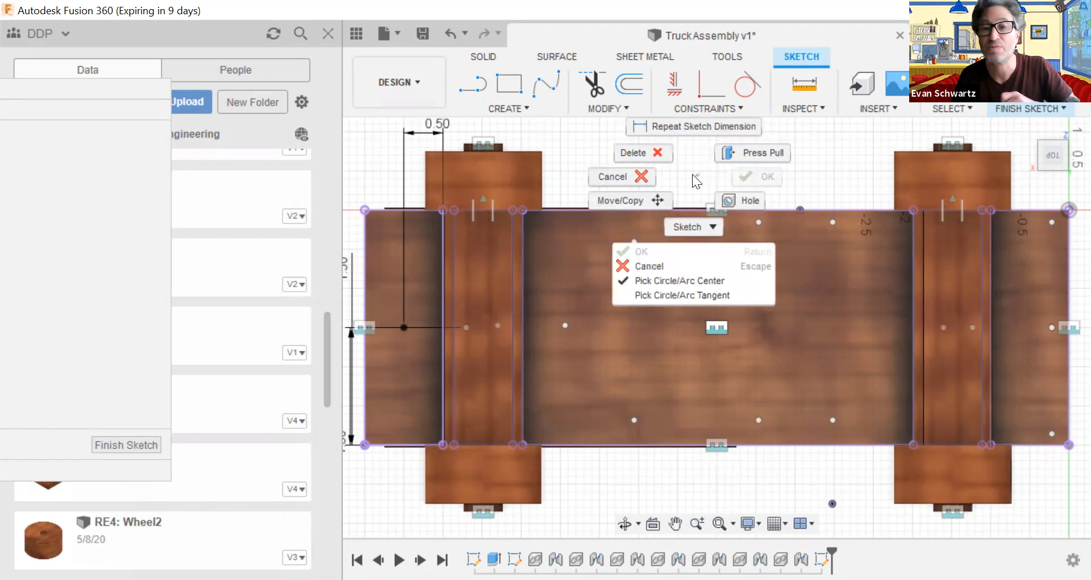
click(631, 176)
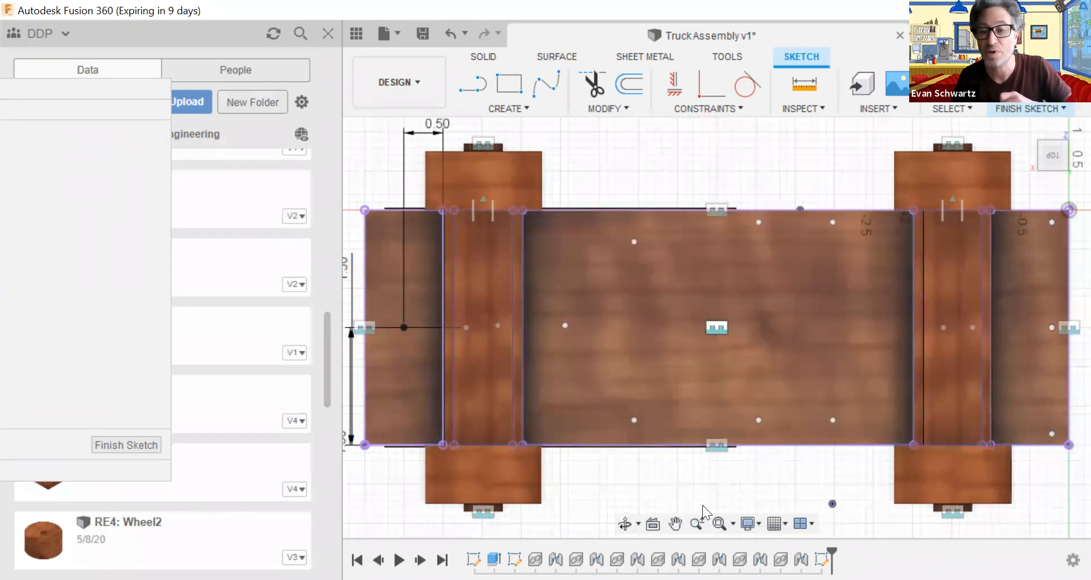
click(697, 522)
drag(721, 168, 748, 157)
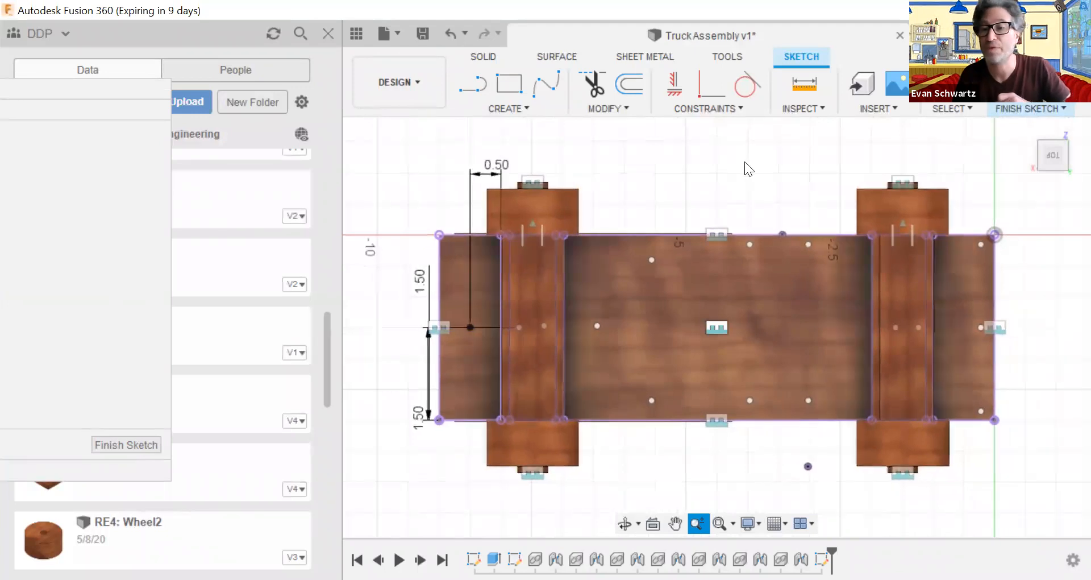
key(Escape)
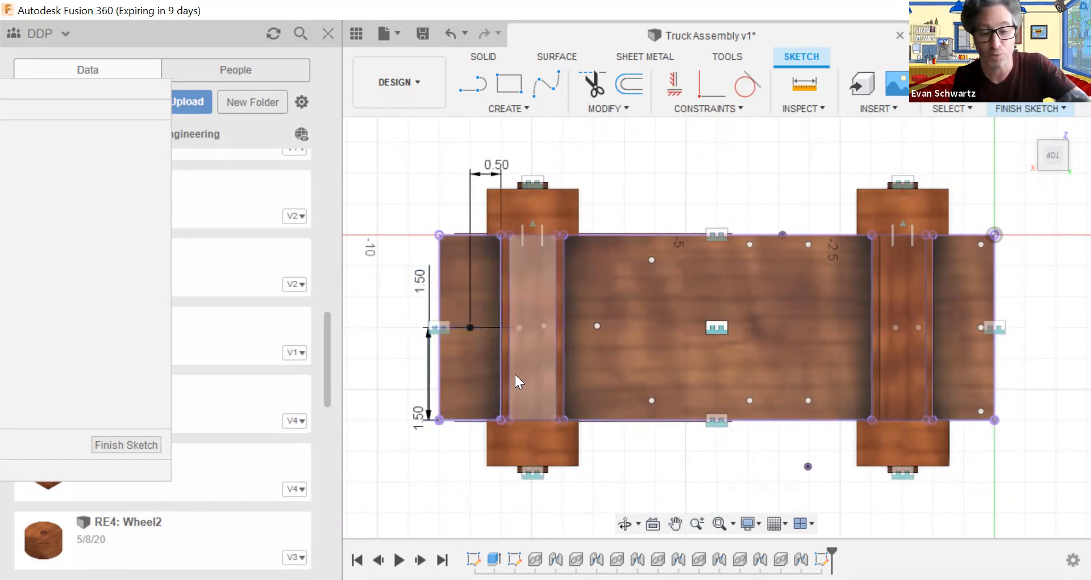
Dimension the right one of the two points on the left axle block 1.5 in from the board's lower long edge
key(d)
click(544, 326)
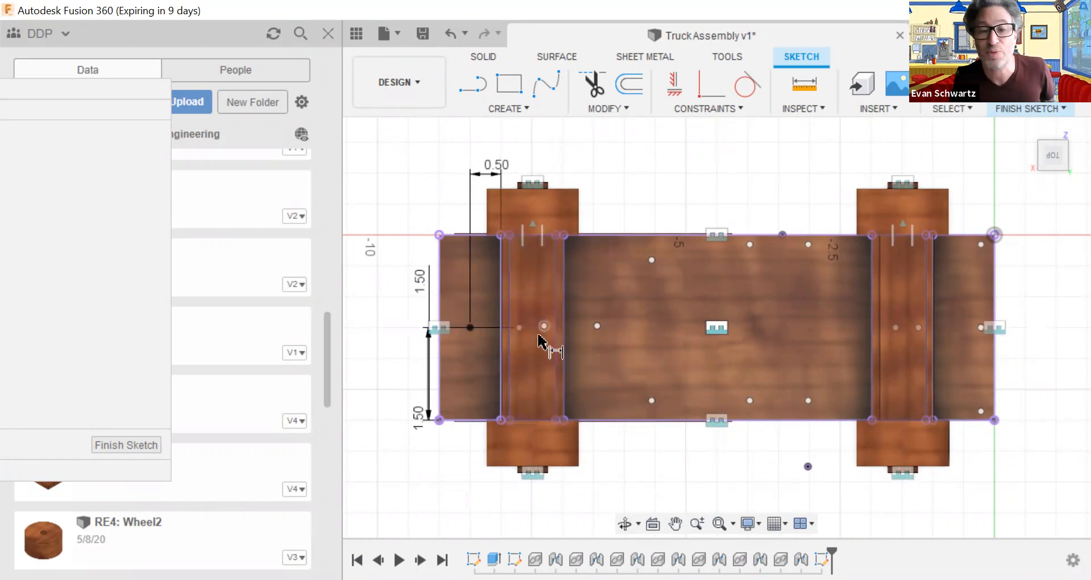
click(541, 421)
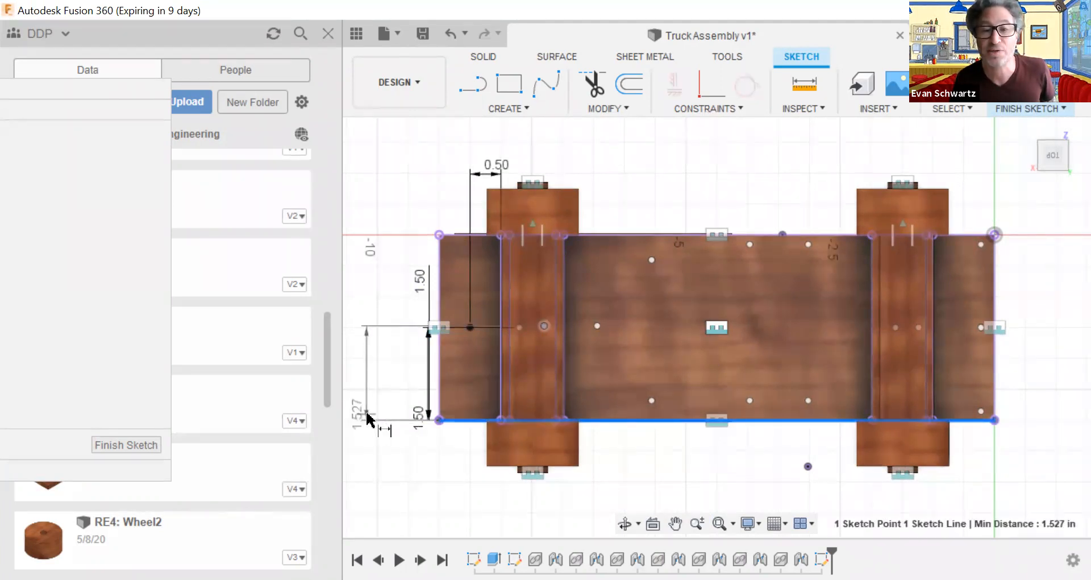
click(368, 415)
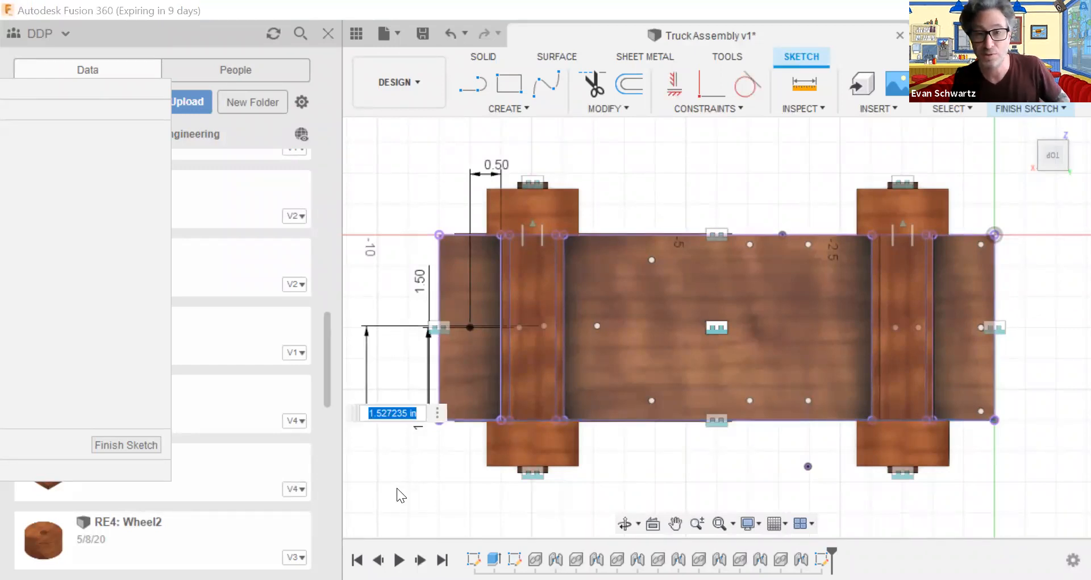
text(1.5)
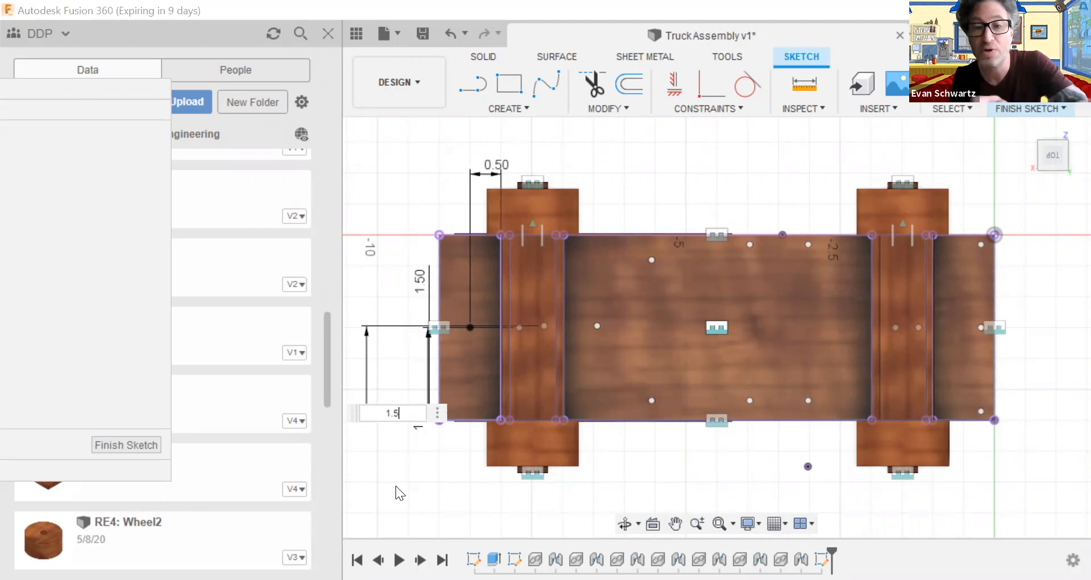
key(Return)
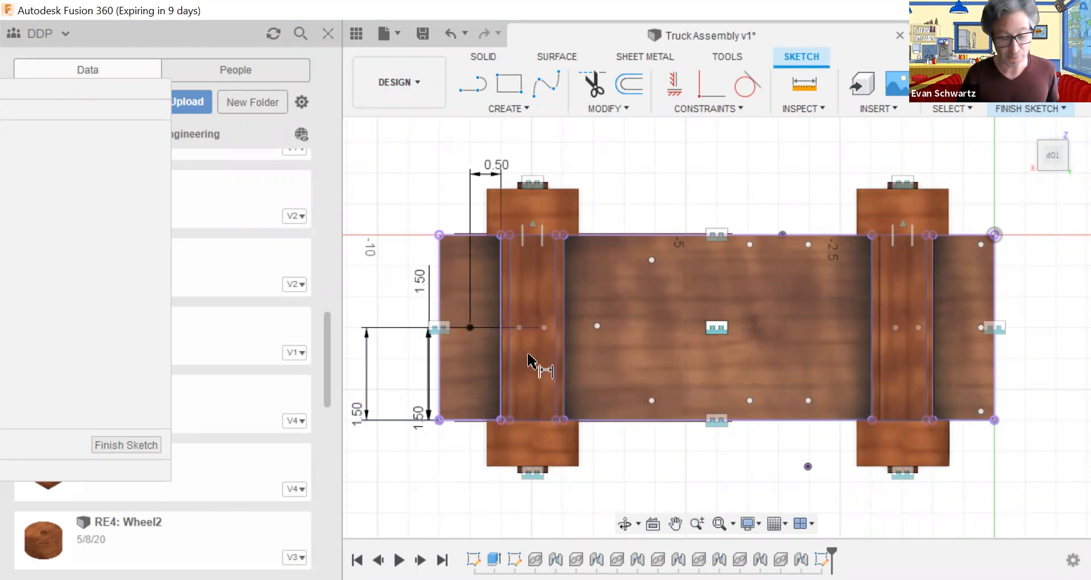
Dimension the left point on the left axle block 0.075 in from the projected line just to its left
click(519, 329)
click(508, 331)
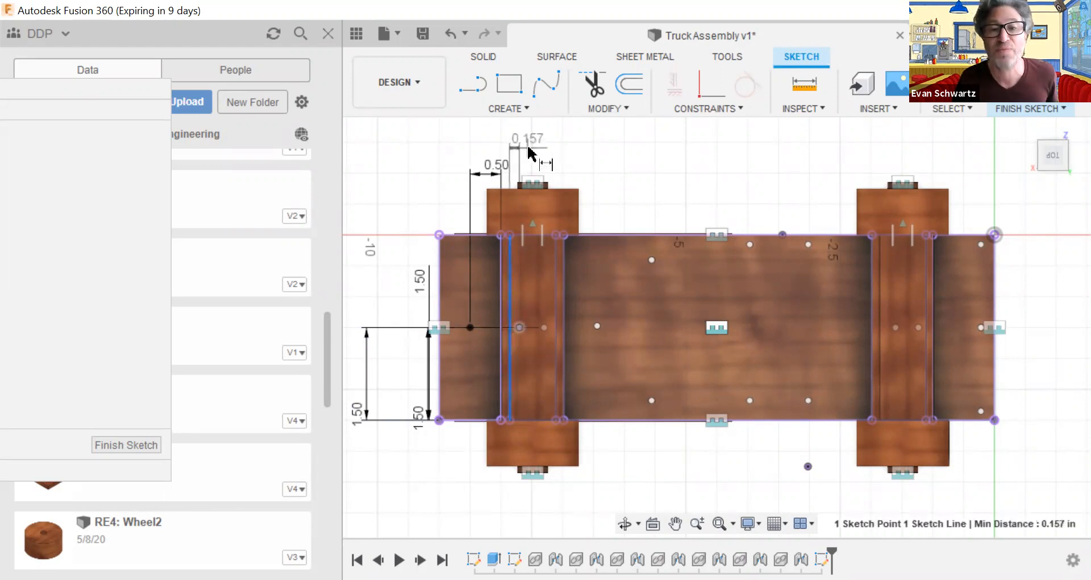
click(530, 148)
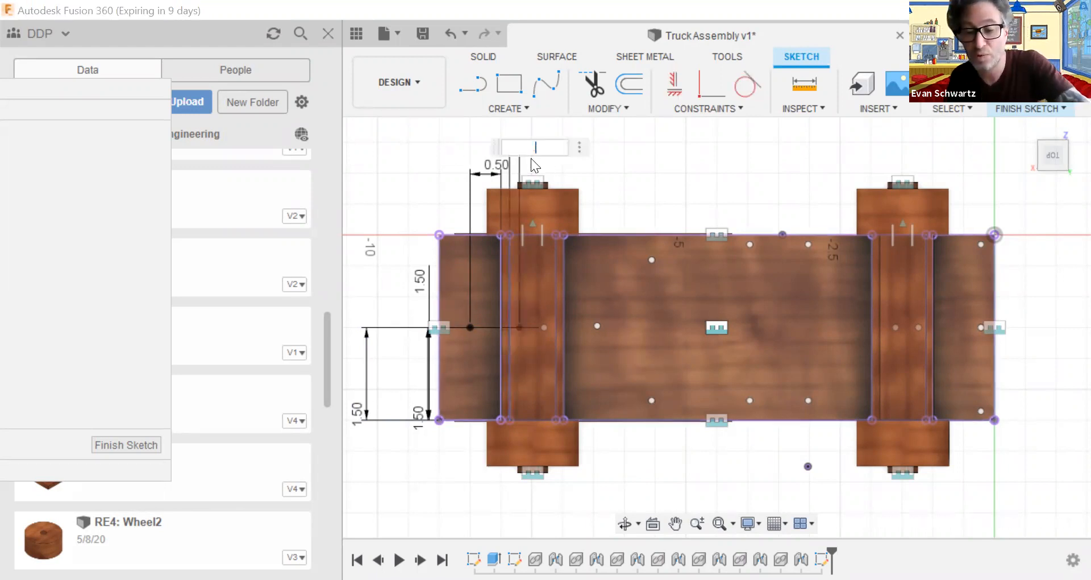
text(.075)
key(Return)
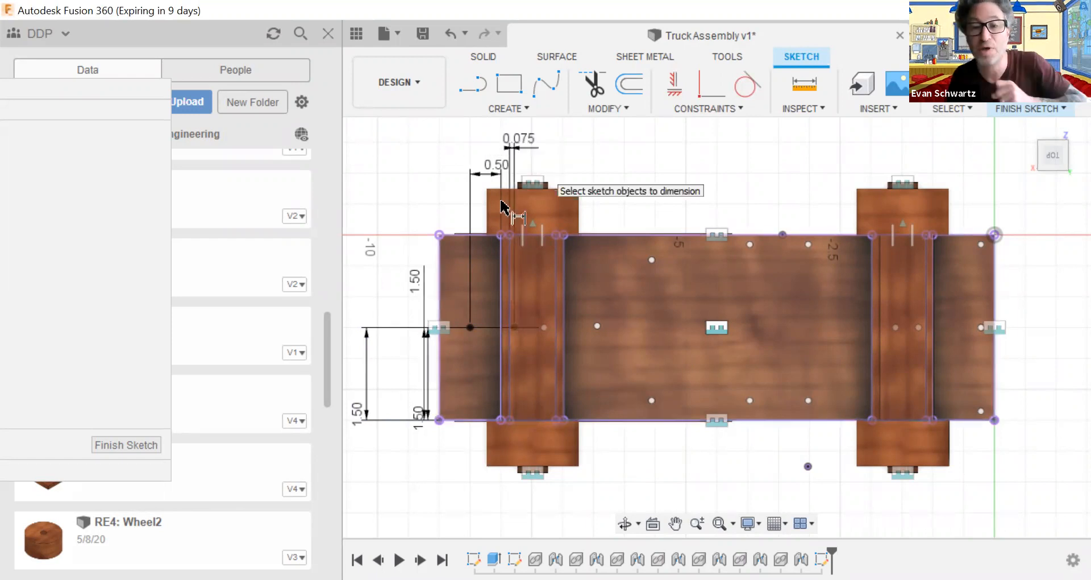
Dimension the right point on the left axle block 0.075 in from the projected line just to its right
click(545, 328)
click(556, 333)
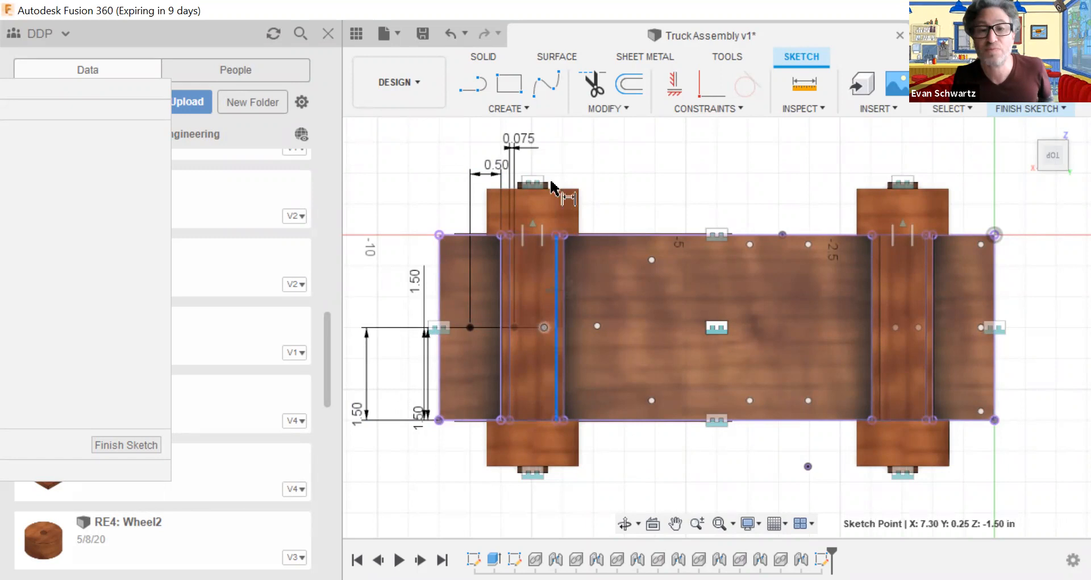
click(568, 150)
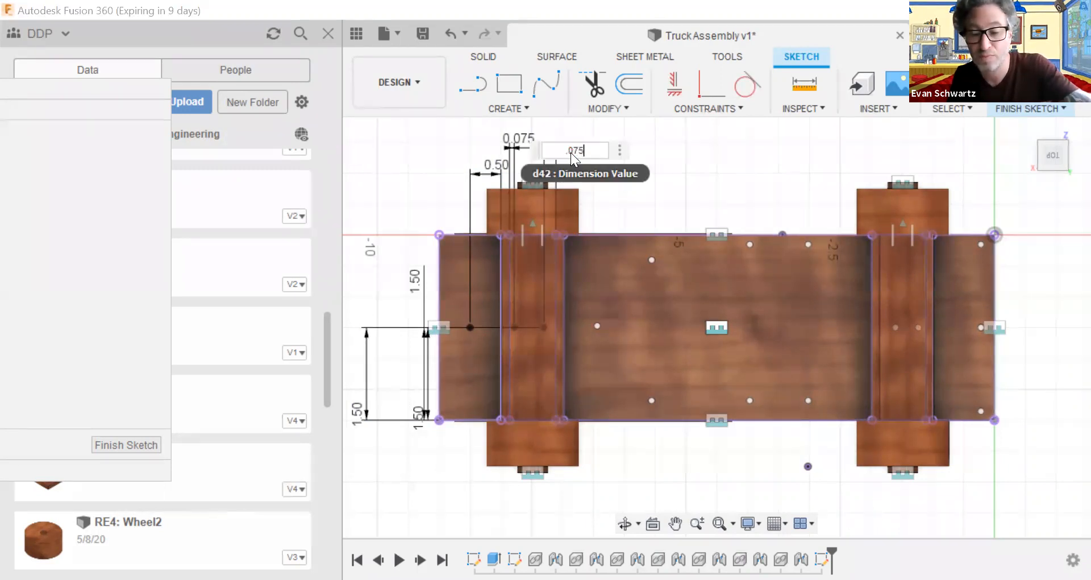
text(.075)
key(Return)
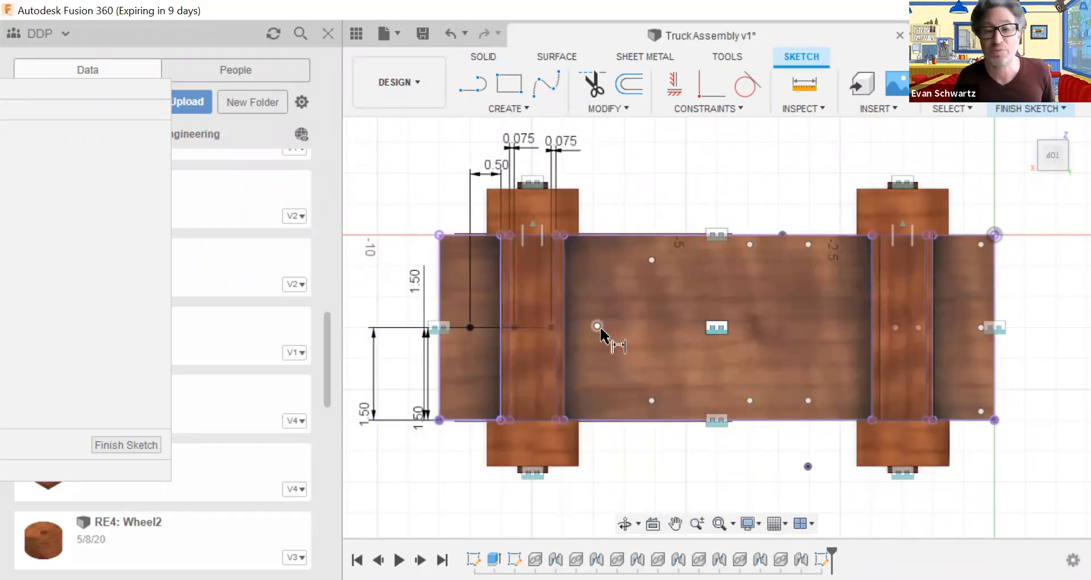
Dimension the mid-width point just beyond the left axle block 0.5 in from the block's inner edge
click(583, 330)
click(565, 325)
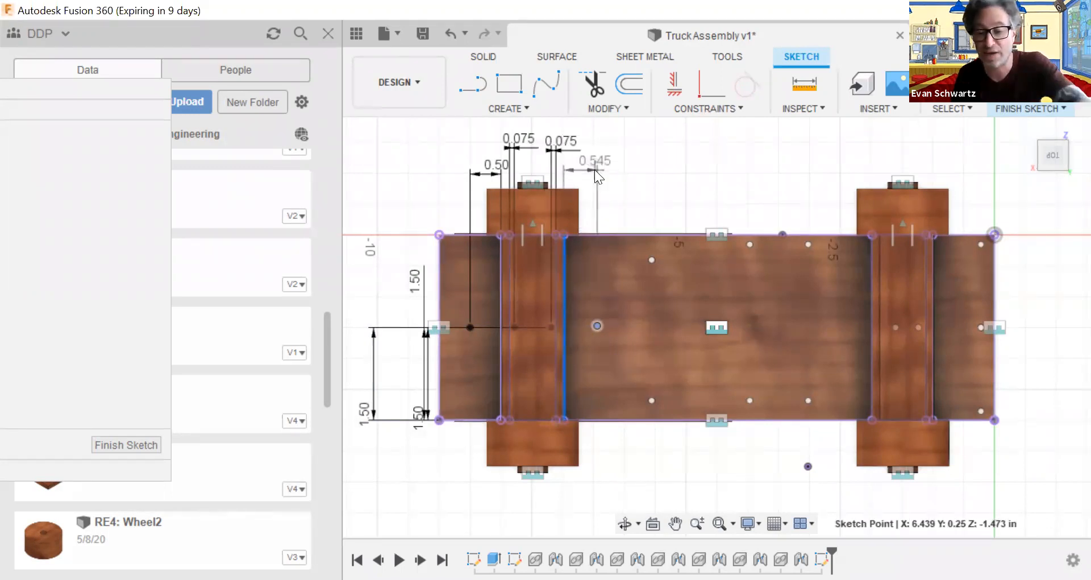
click(594, 169)
text(5)
key(Return)
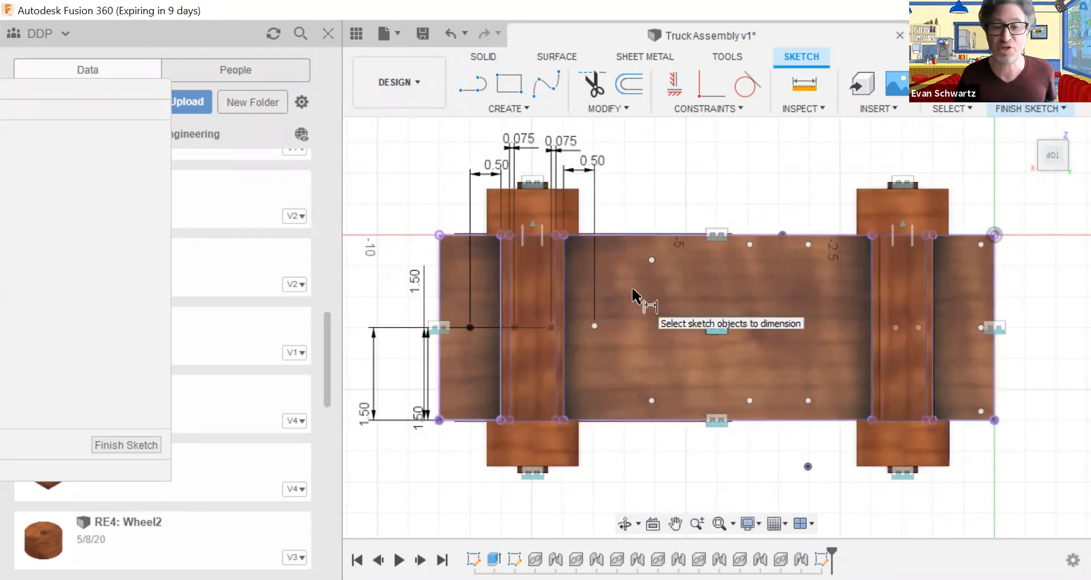
Dimension the mid-width point just beyond the left axle block 1.5 in from the board's lower long edge
click(594, 326)
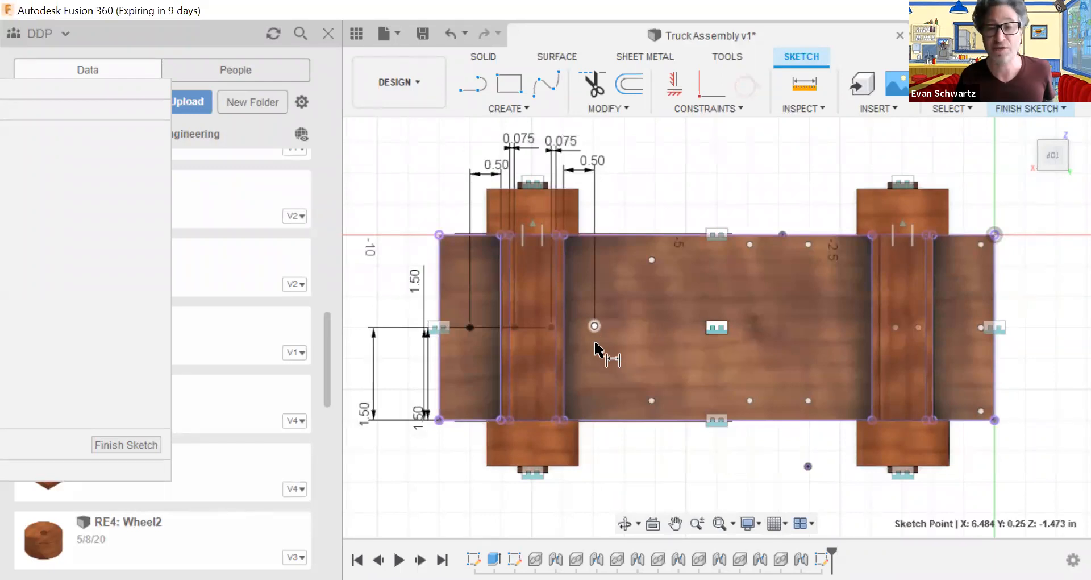
click(597, 420)
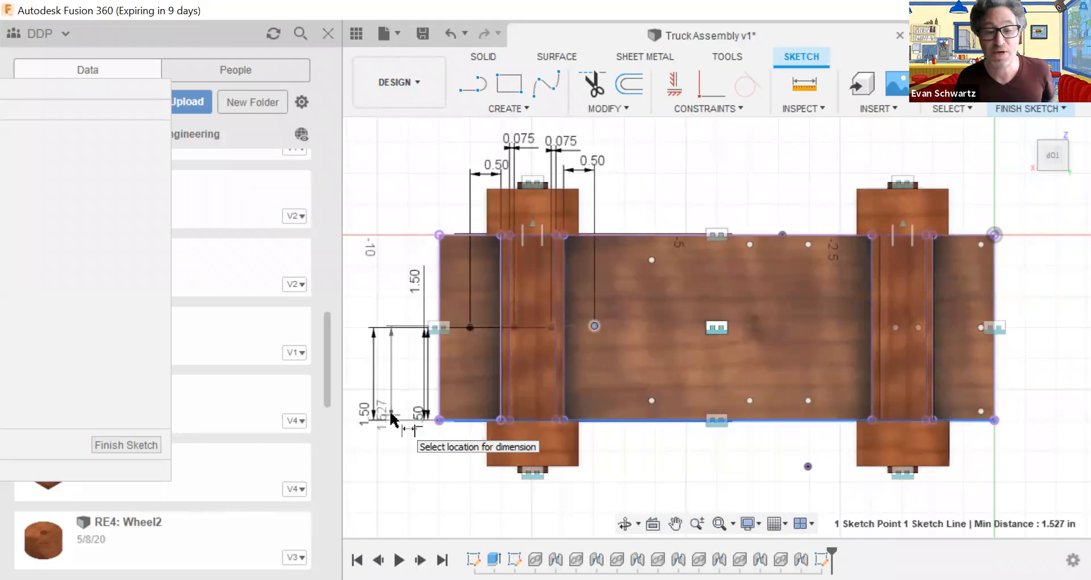
click(393, 412)
text(5)
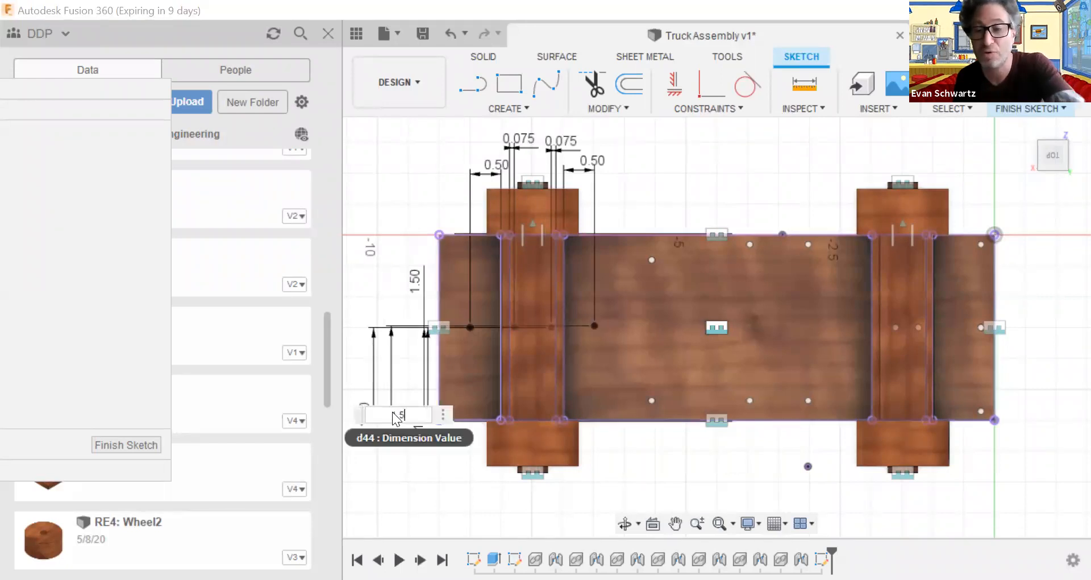
key(Return)
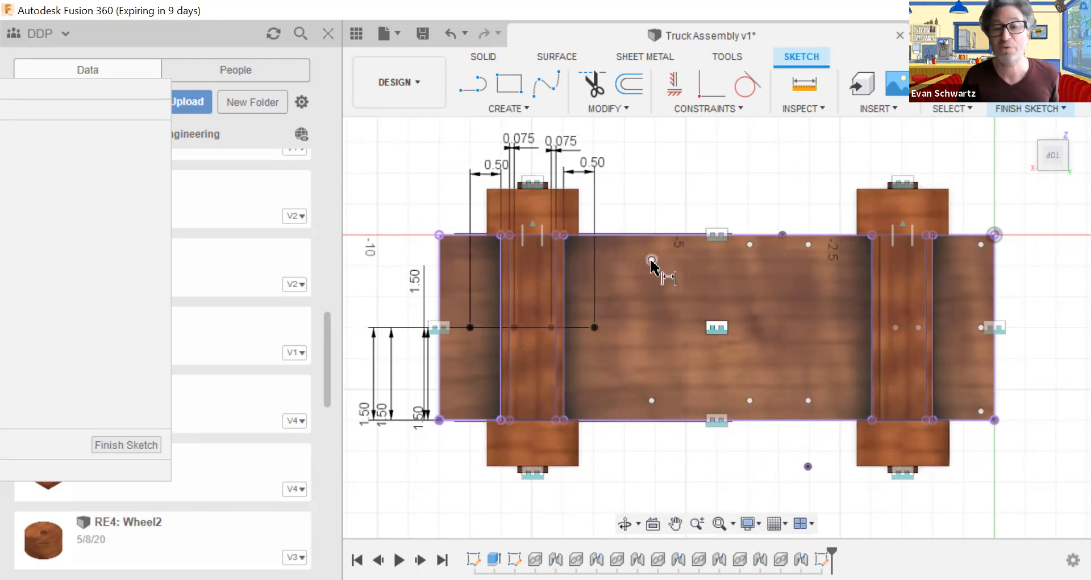
Dimension the leftmost of the three points near the board's upper long edge 1.75 in from the left axle block's inner edge
click(650, 261)
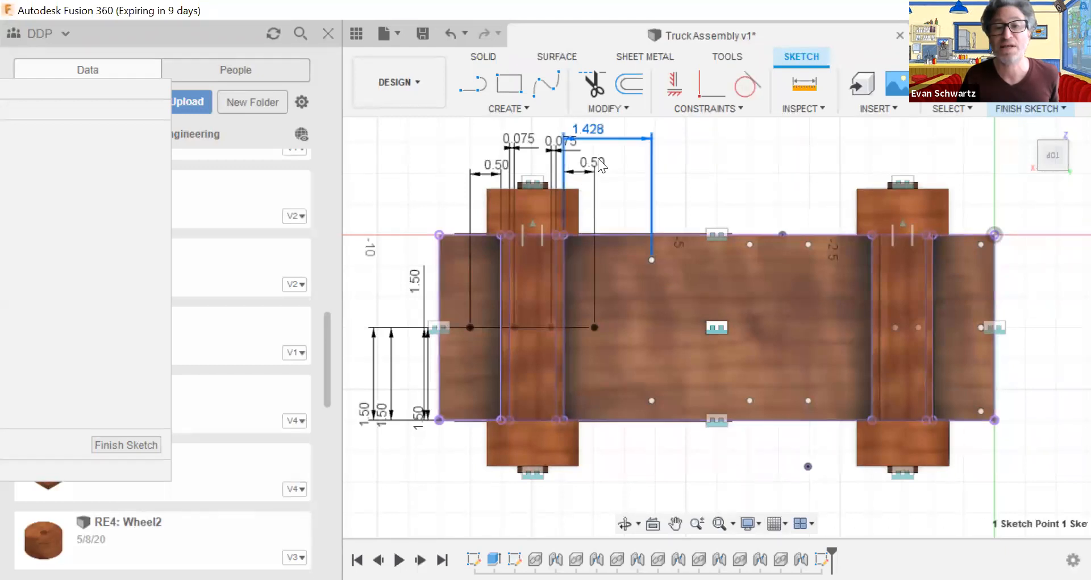
click(585, 136)
text(1.75)
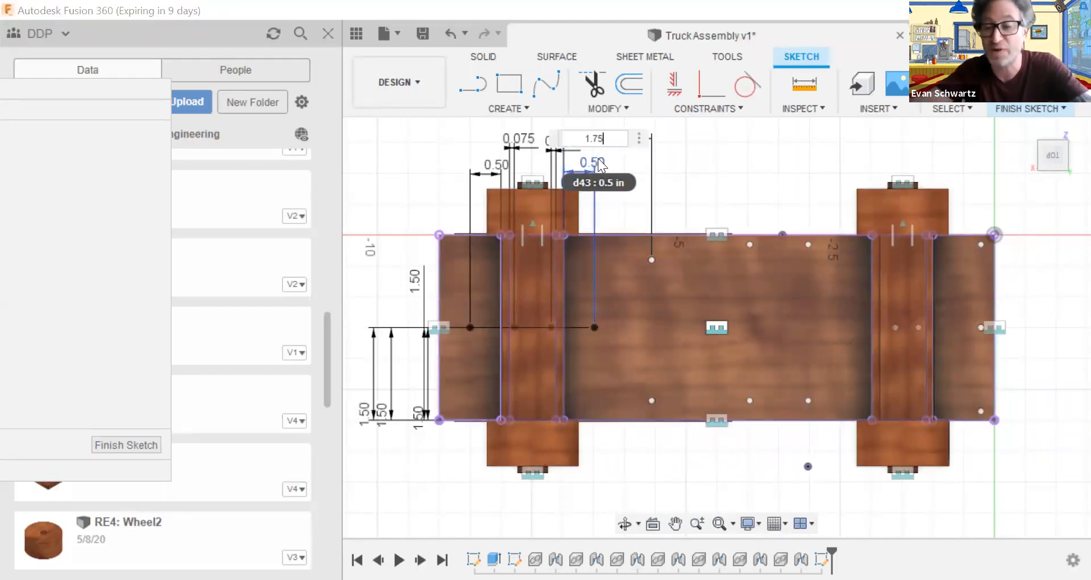
key(Return)
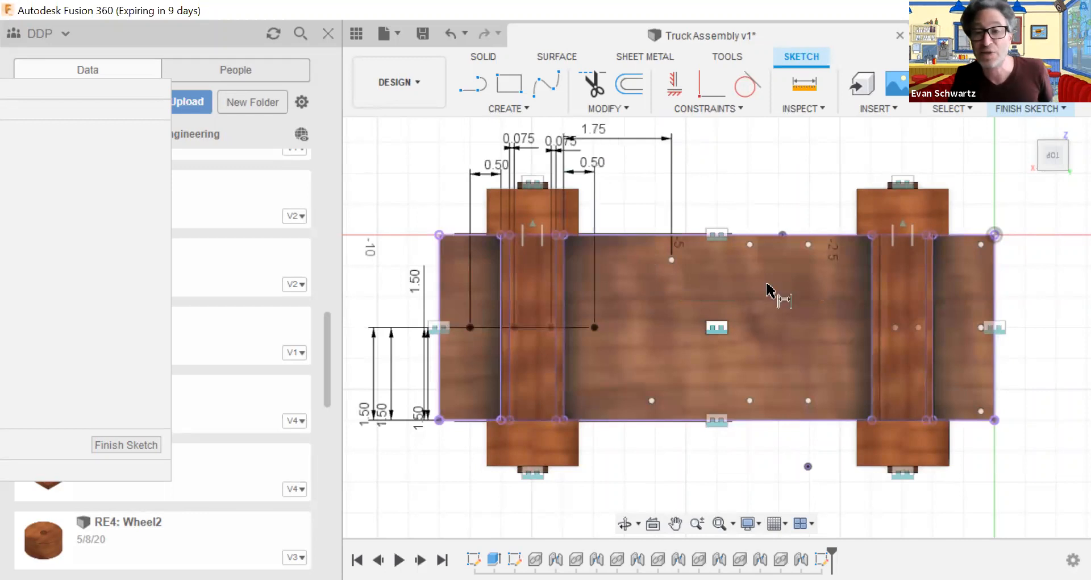
Dimension the leftmost of the three points near the board's lower long edge 1.75 in from the left axle block's inner edge
click(652, 400)
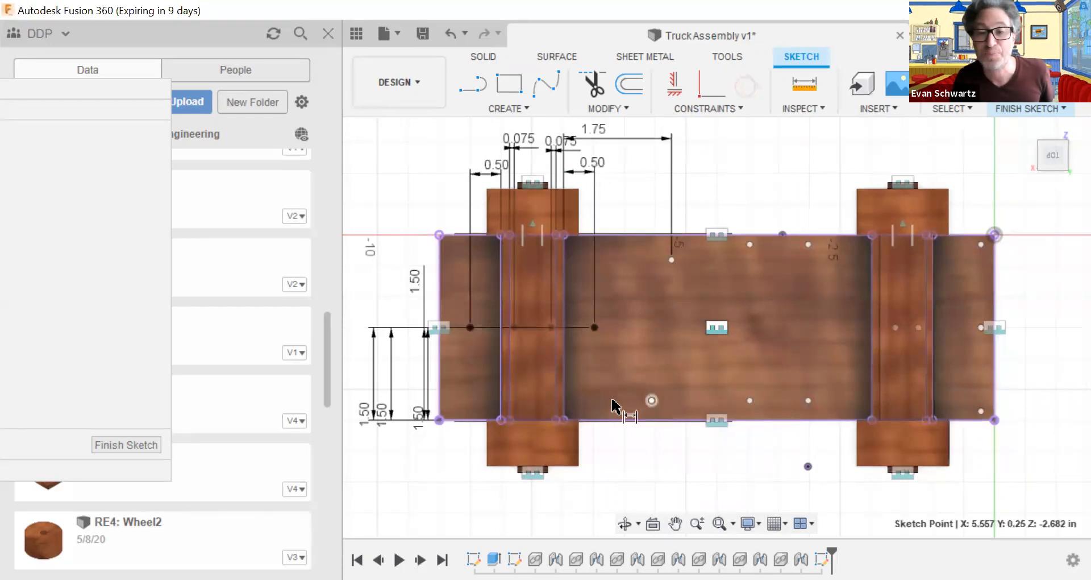
click(565, 401)
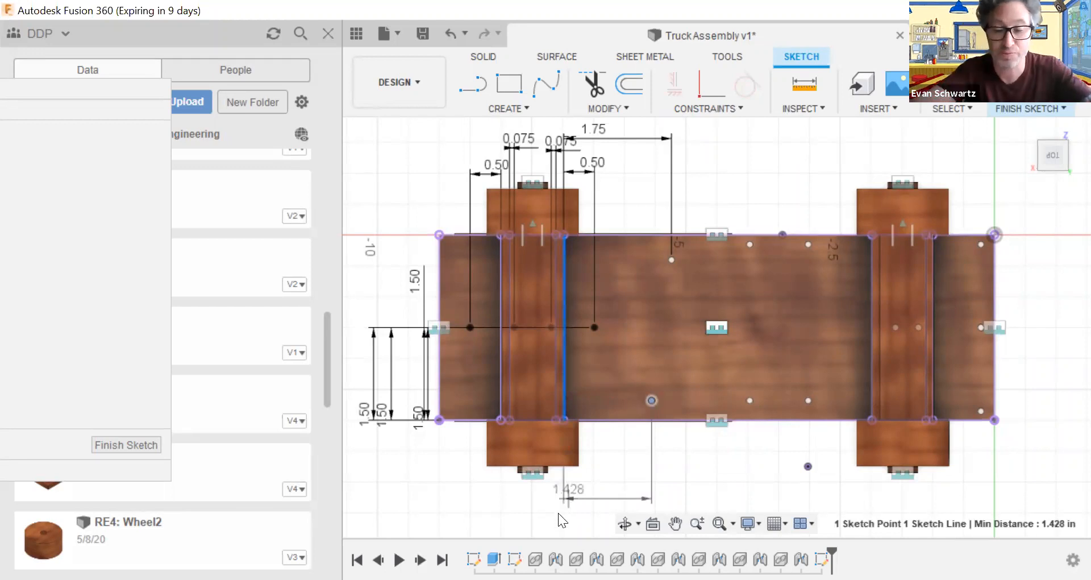
click(558, 513)
text(1.)
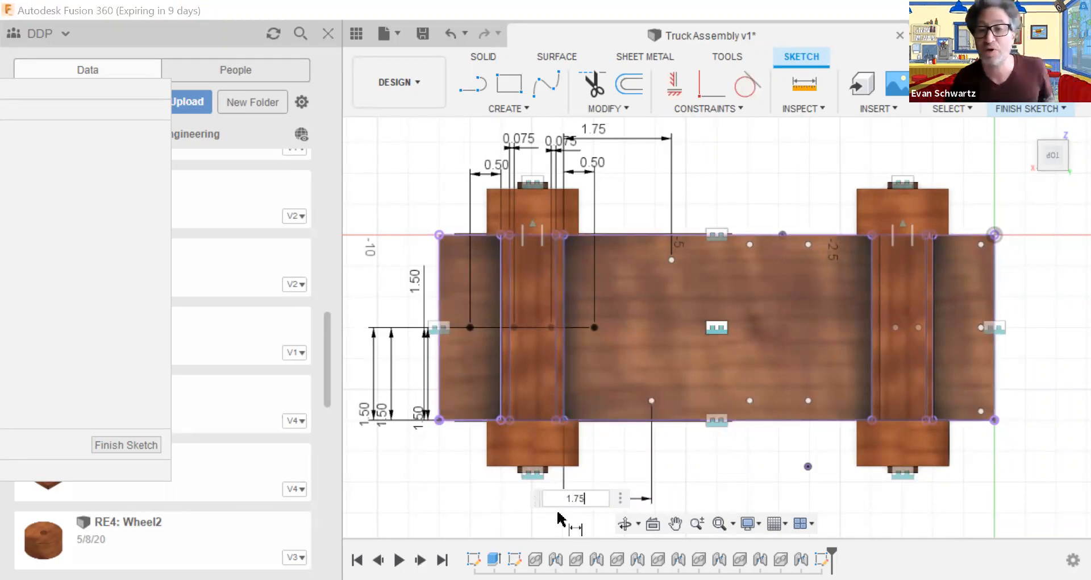
text(75)
key(Return)
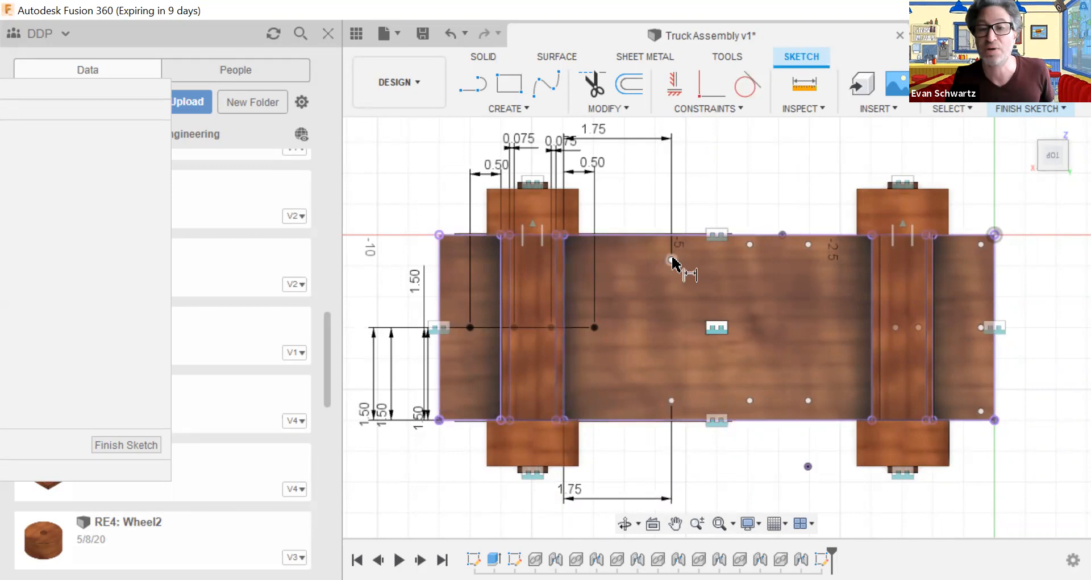
Dimension the leftmost of the three upper points between the axle blocks 0.5 in from the board's upper long edge
click(672, 260)
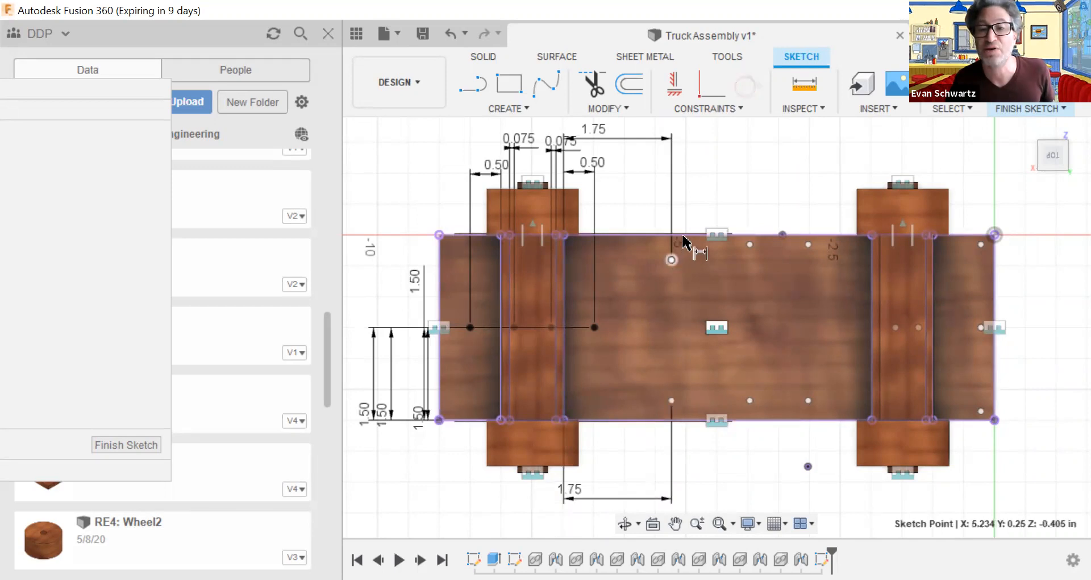
click(388, 233)
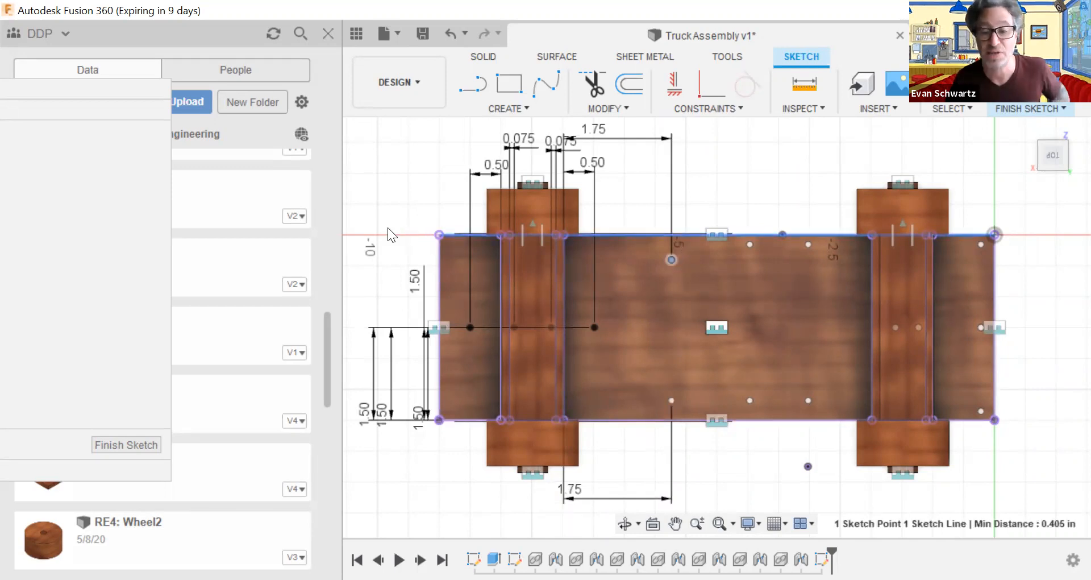
click(383, 231)
text(.5)
key(Return)
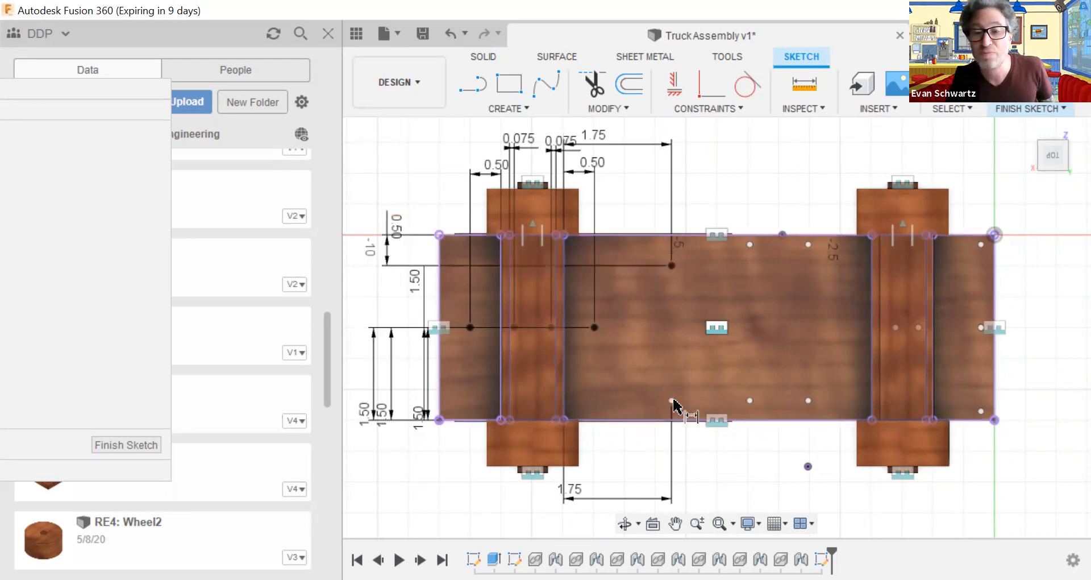
Dimension the leftmost of the three lower points between the axle blocks 0.5 in from the board's lower long edge
click(676, 421)
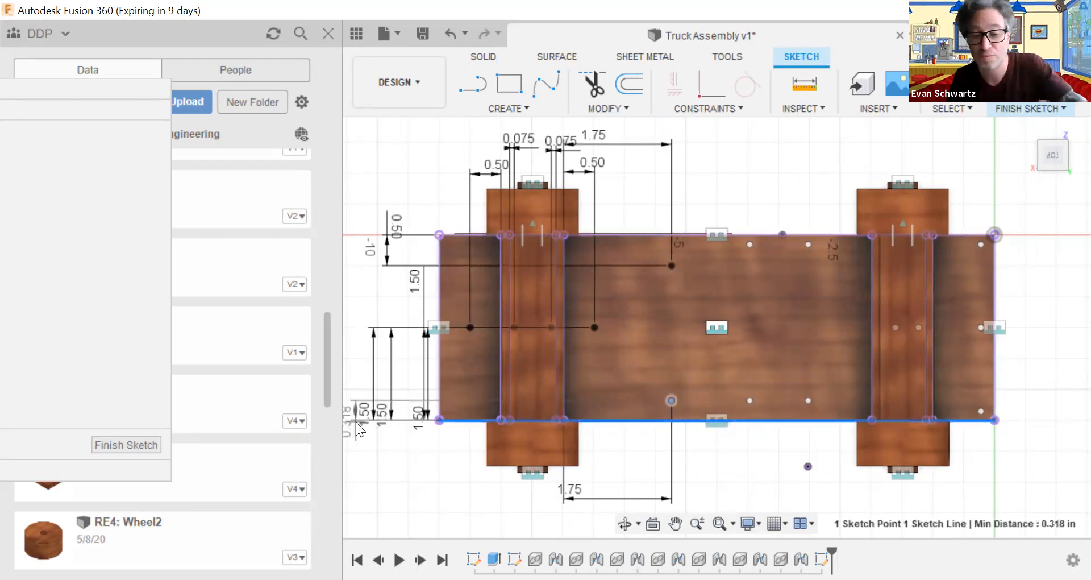
click(355, 422)
text(.5)
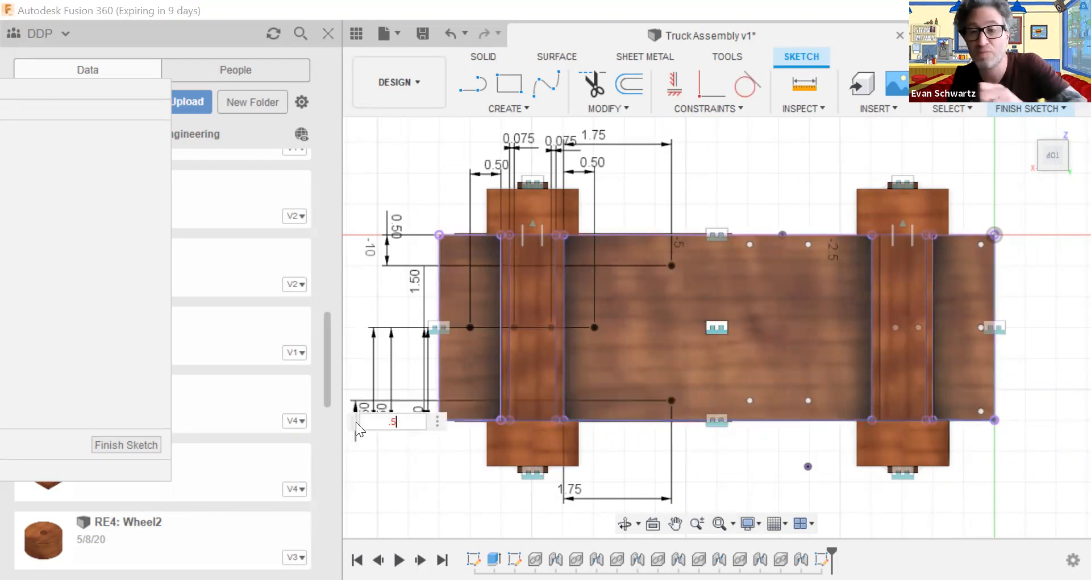
key(Return)
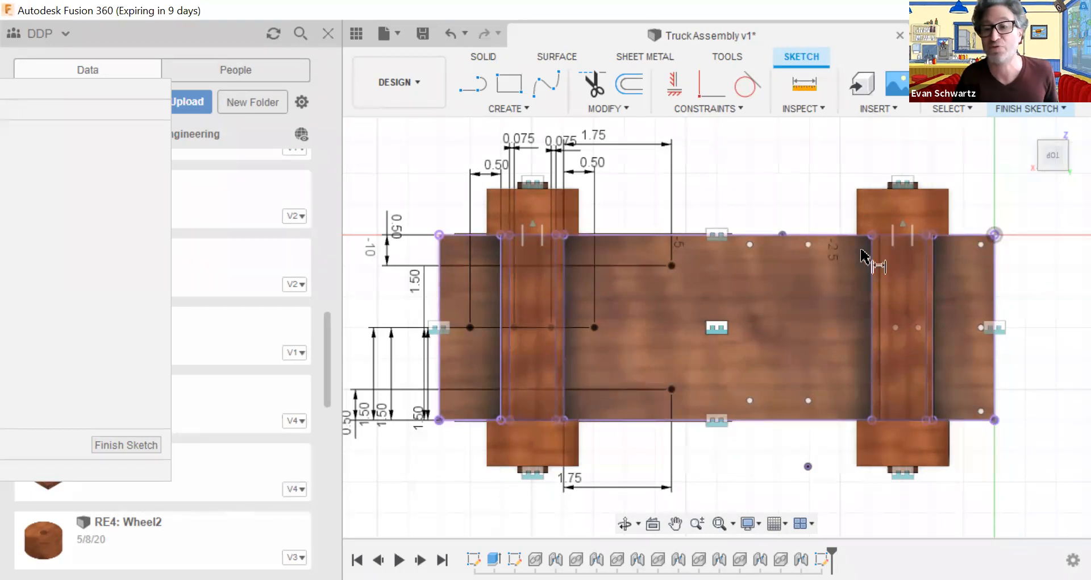
Dimension the upper and lower points closest to the right axle block each 0.75 in from that block's inner edge
click(809, 246)
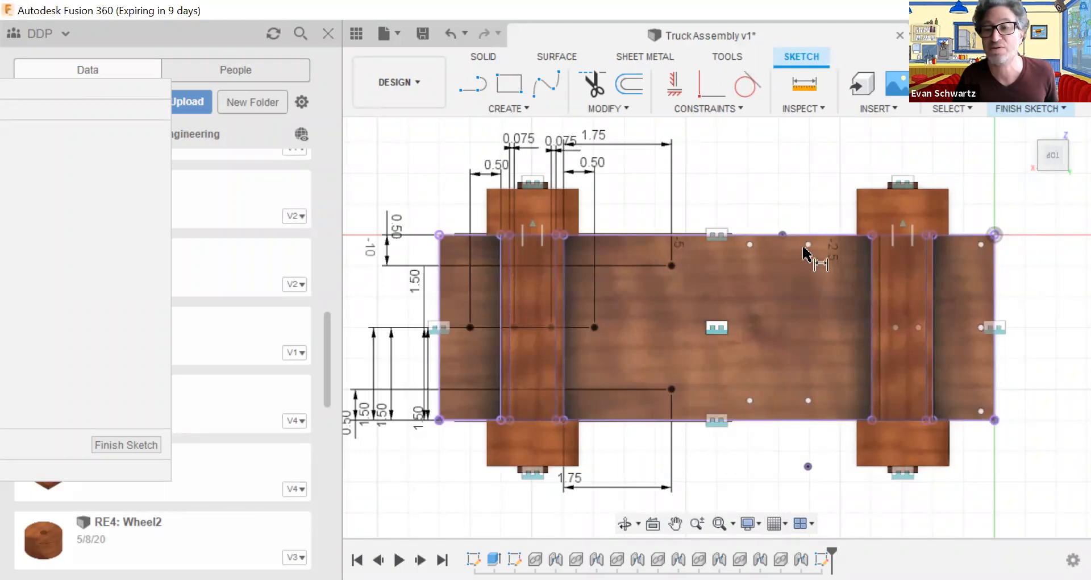
click(870, 252)
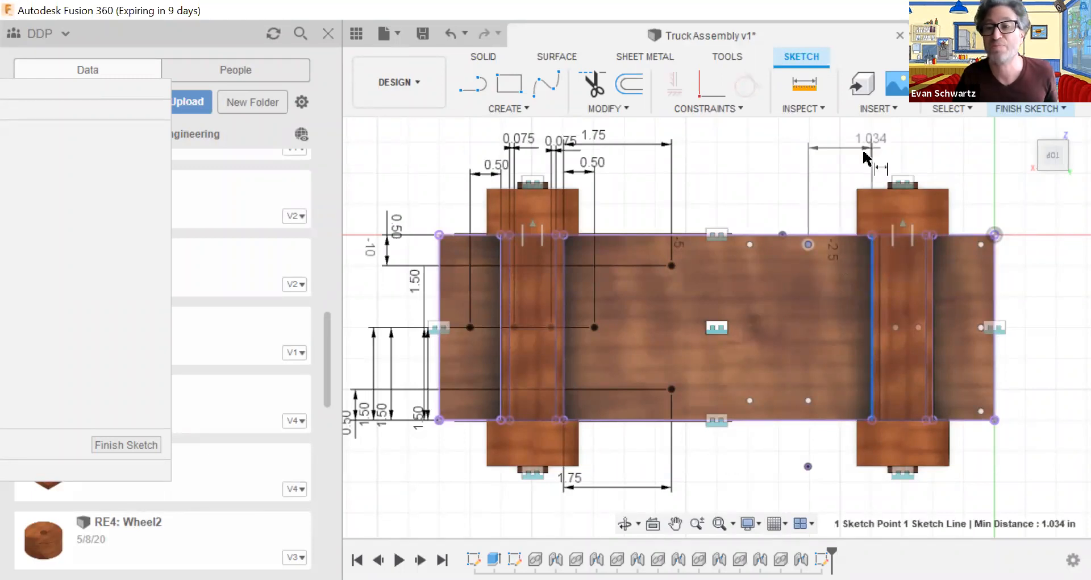
click(865, 158)
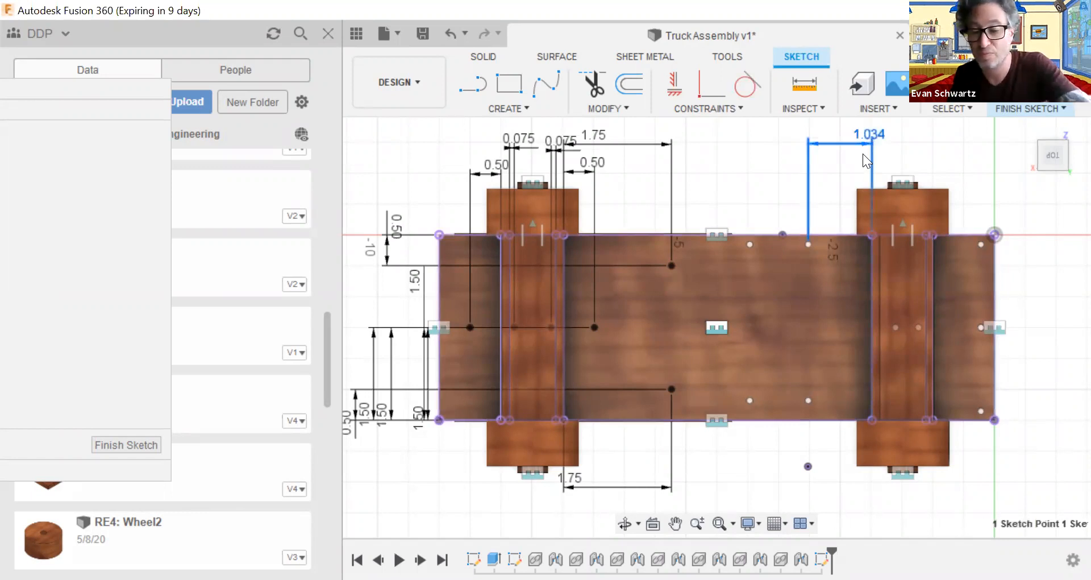
text(.75)
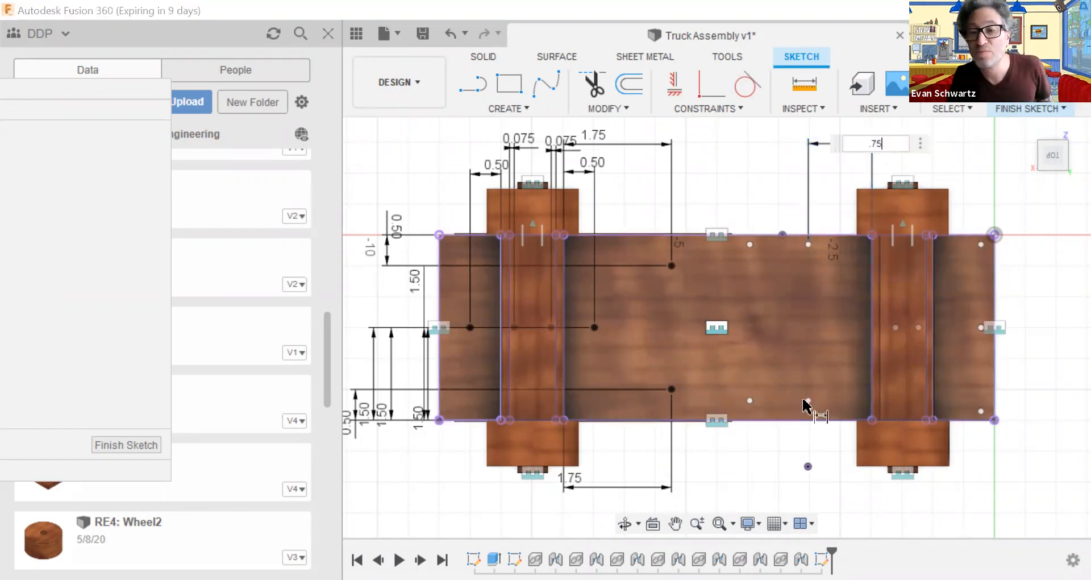
key(Return)
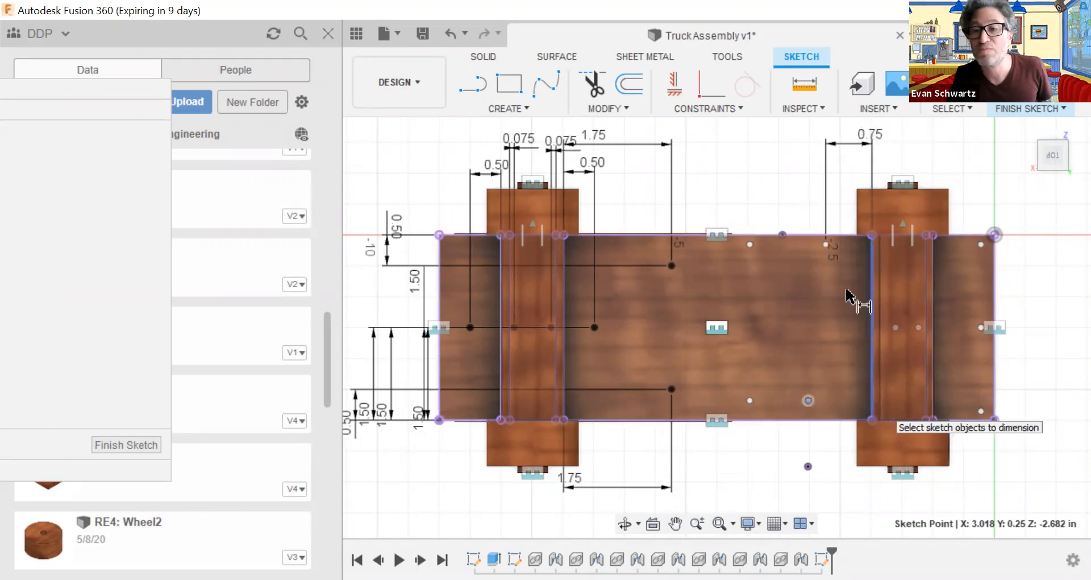
click(870, 244)
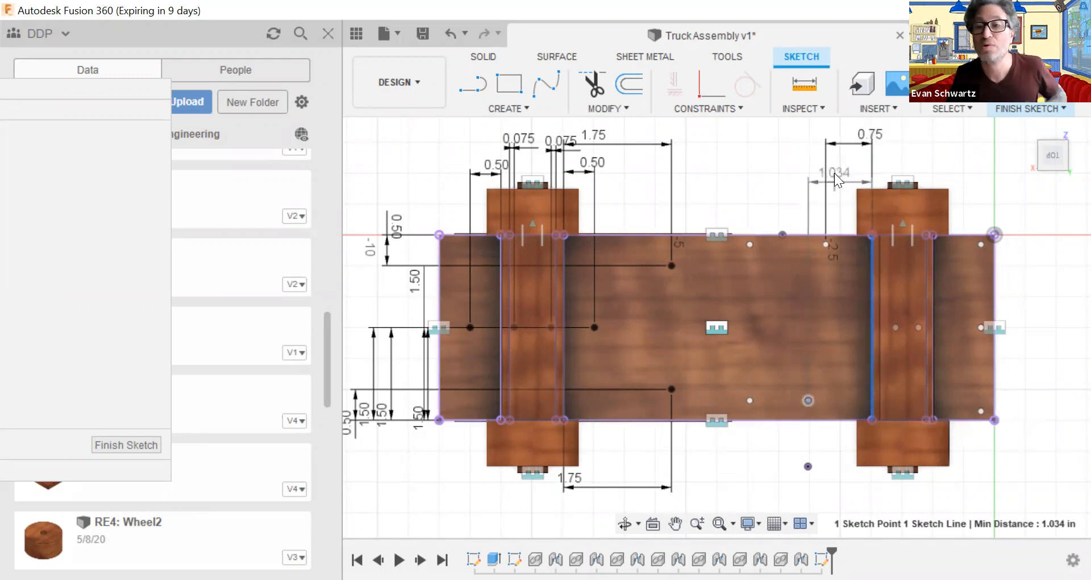
click(833, 175)
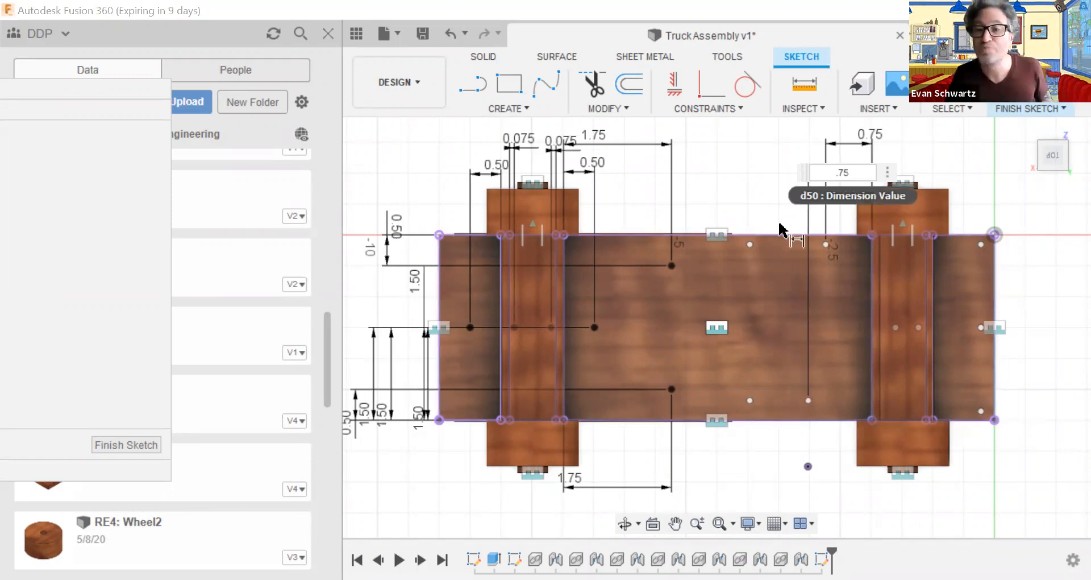
key(Return)
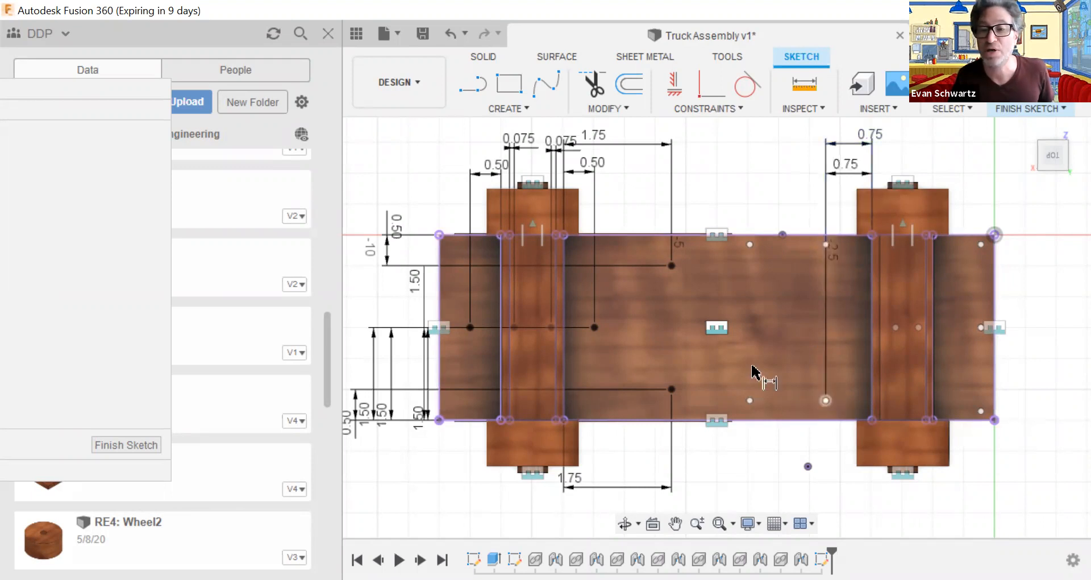
Dimension the spacing between the right pair of points near the board's upper long edge as 1 in
click(826, 244)
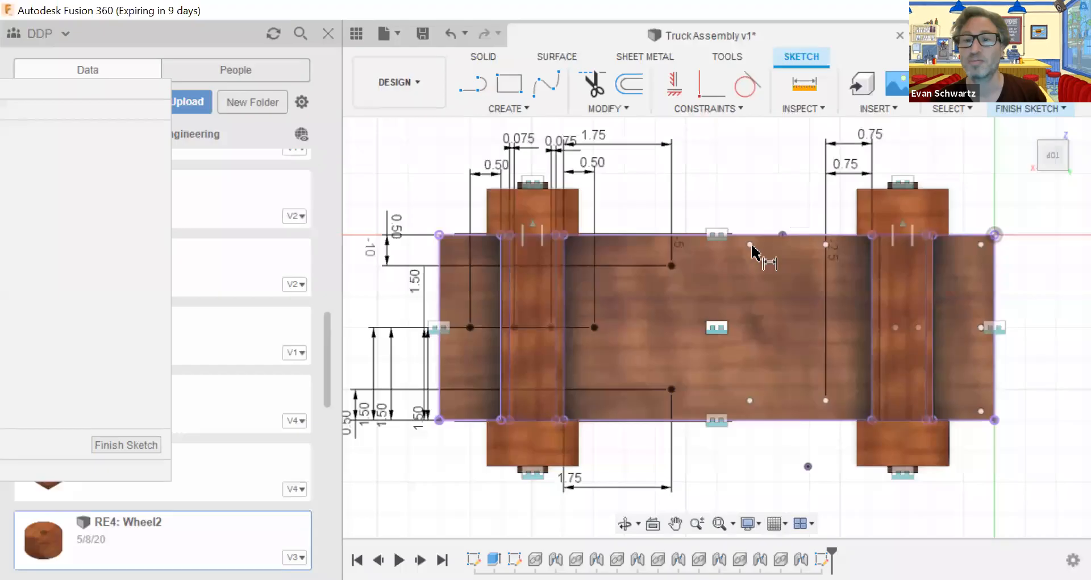
click(827, 245)
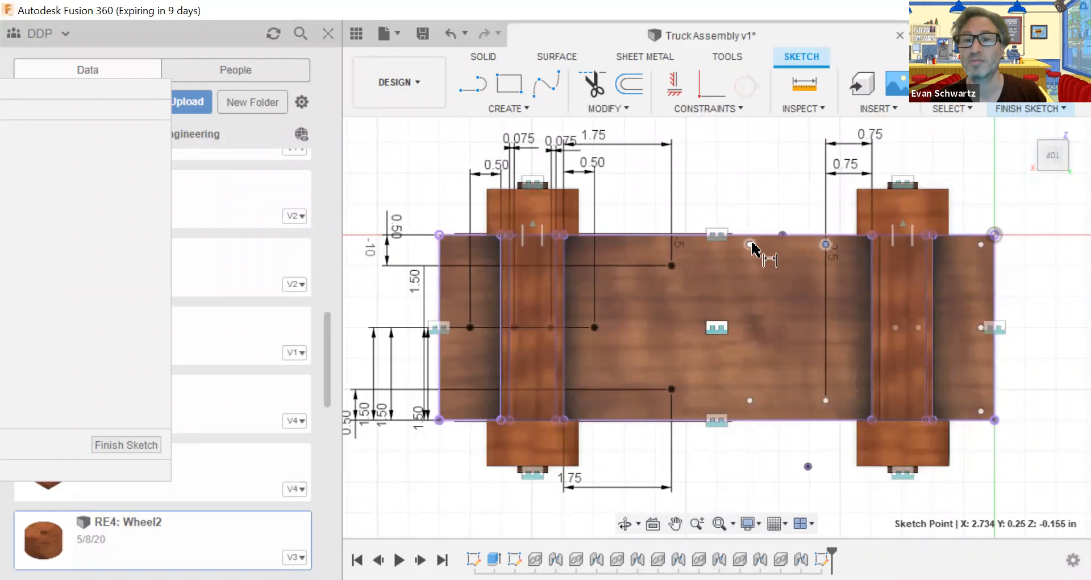
click(750, 244)
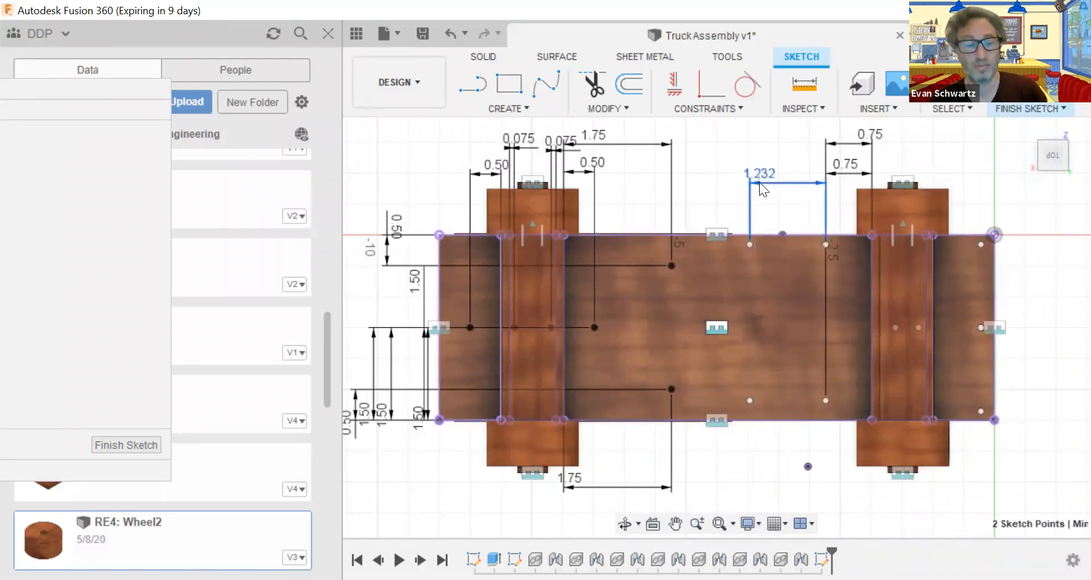
click(759, 182)
text(1)
key(Return)
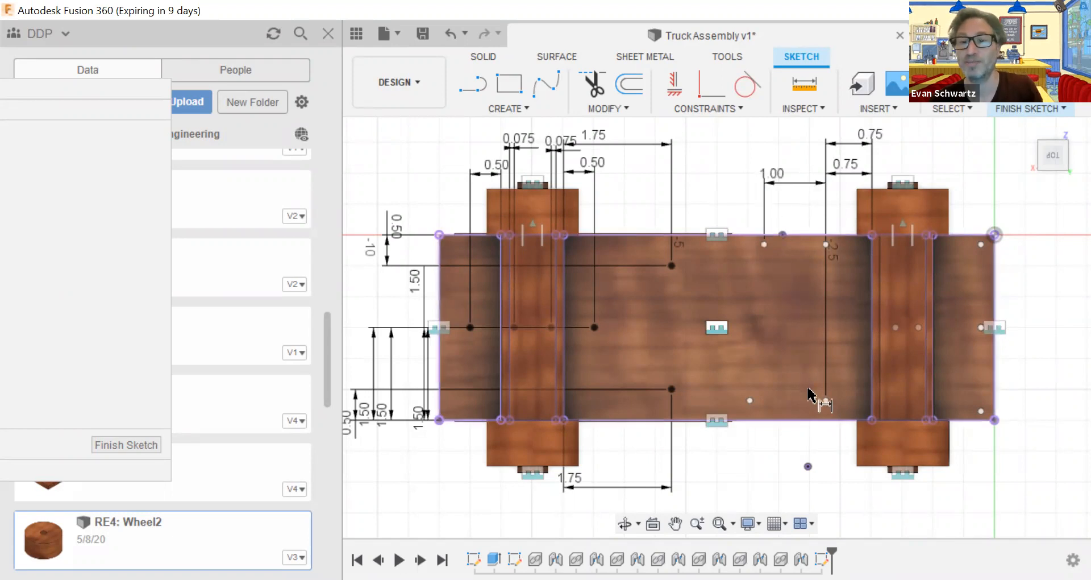
Dimension the spacing between the right pair of points near the board's lower long edge as 1 in
click(826, 400)
click(750, 400)
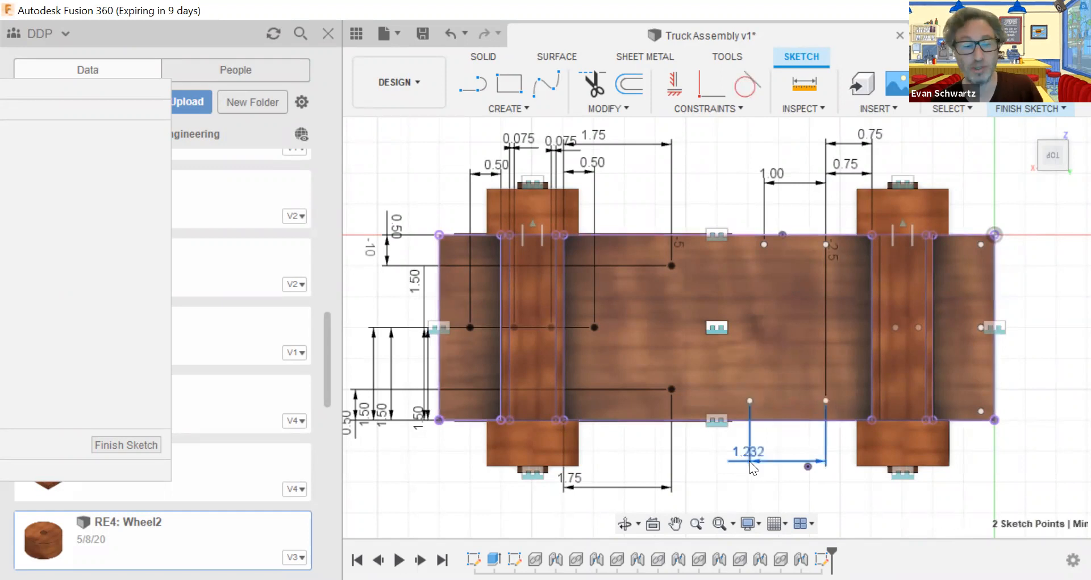
click(753, 467)
text(1)
key(Return)
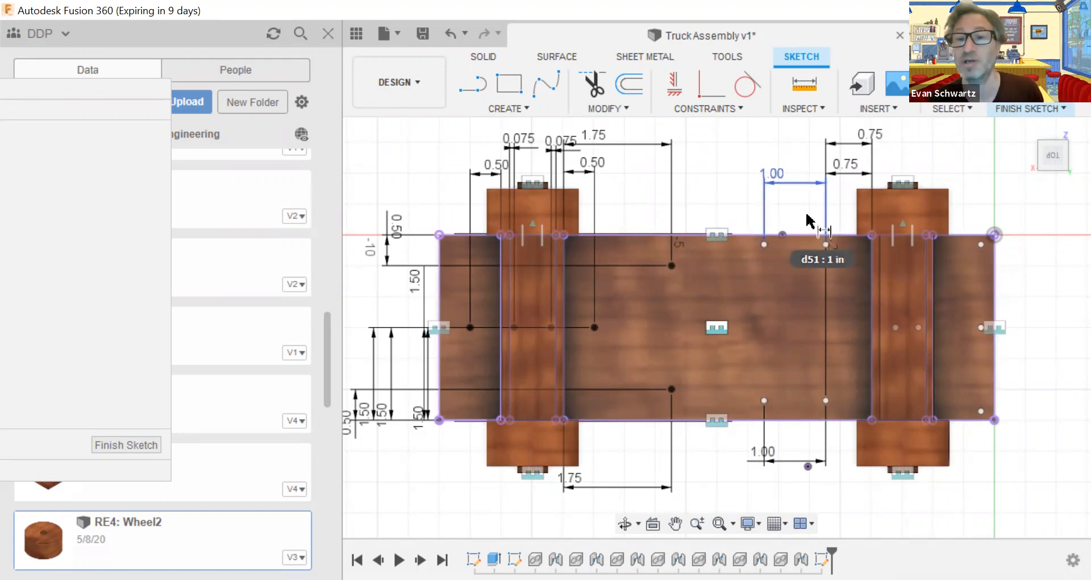
Dimension both points of the upper pair spaced 1 in apart 0.15 in from the board's upper long edge
click(768, 245)
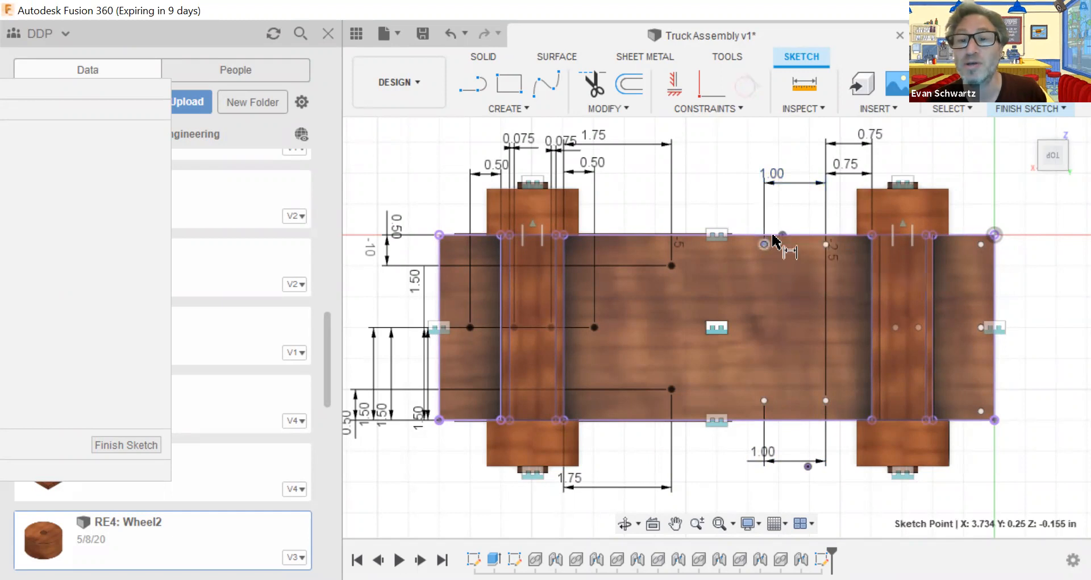
shift+click(776, 235)
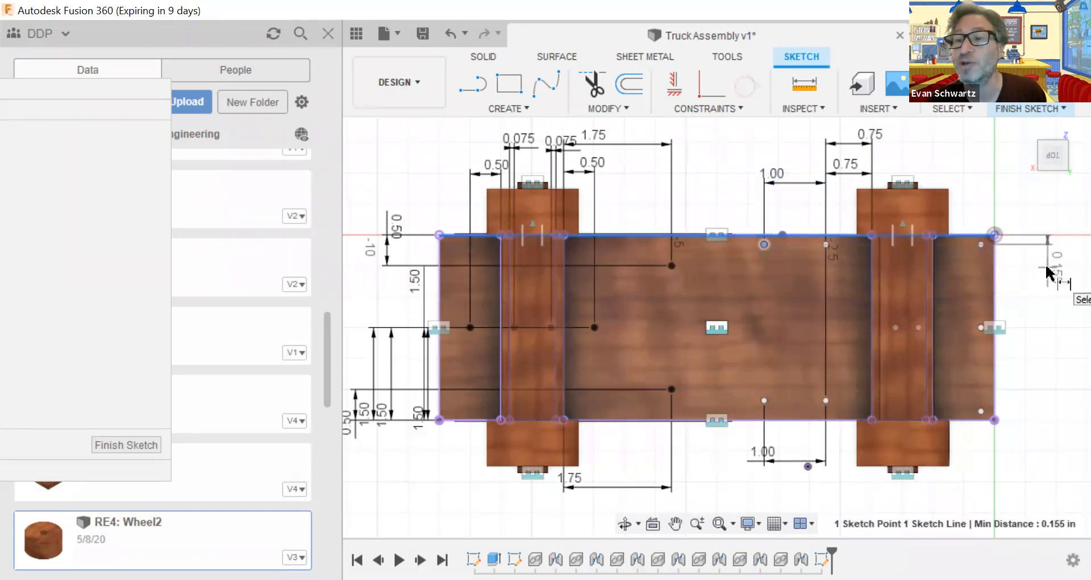
click(1065, 294)
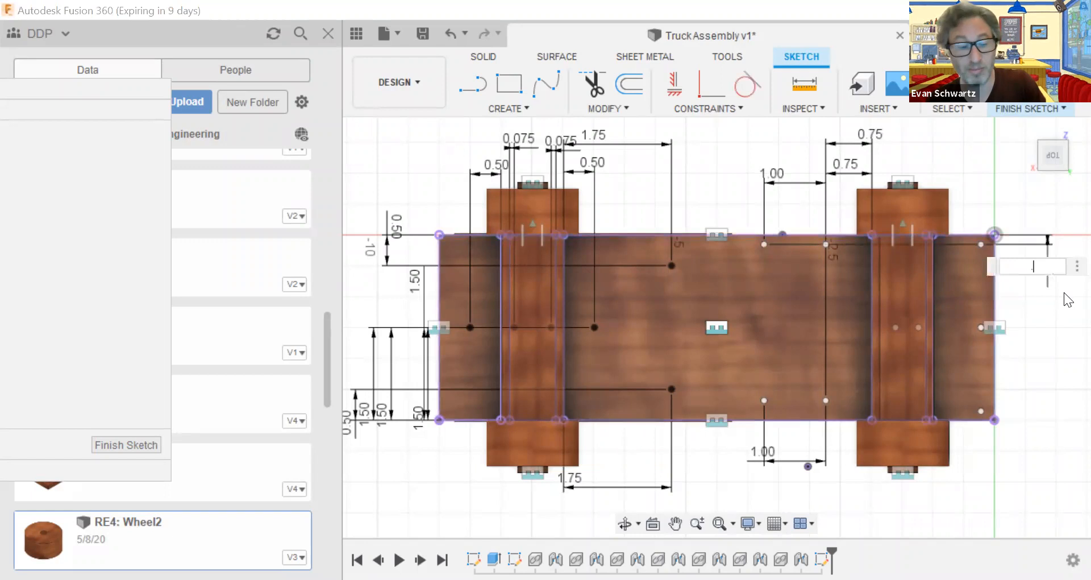
key(Return)
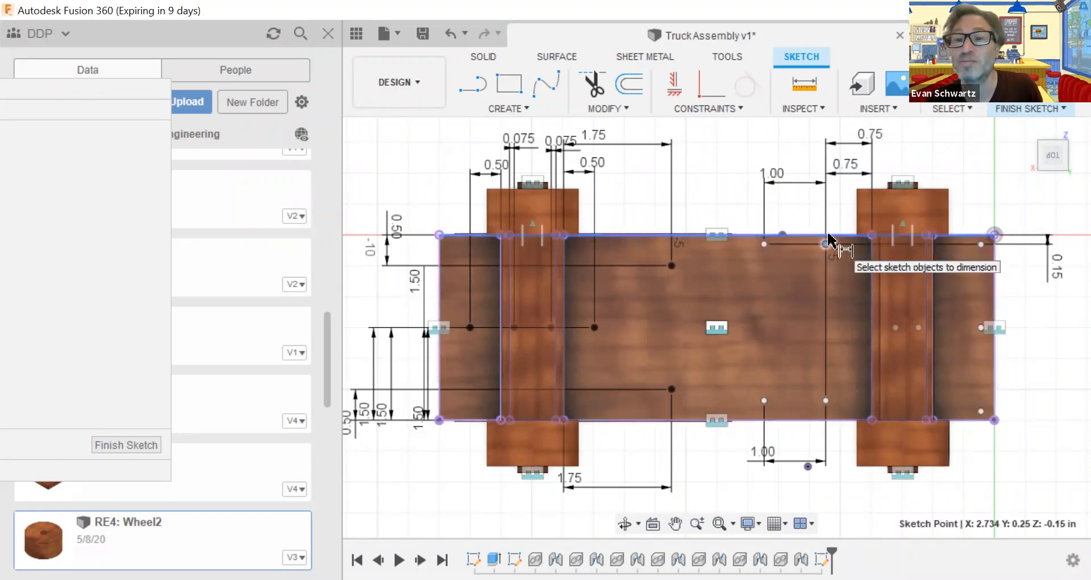
click(827, 241)
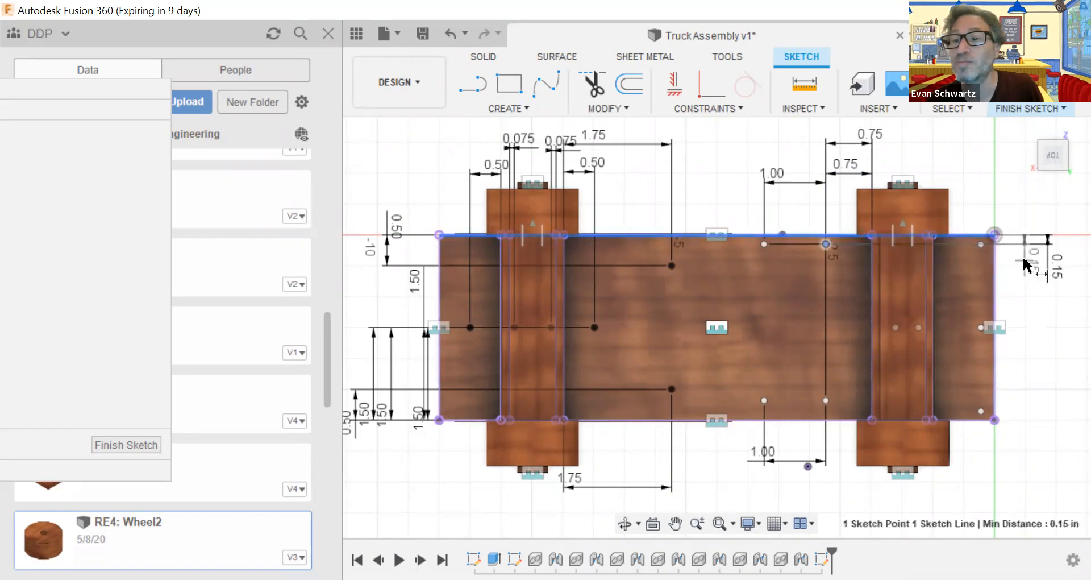
click(1015, 280)
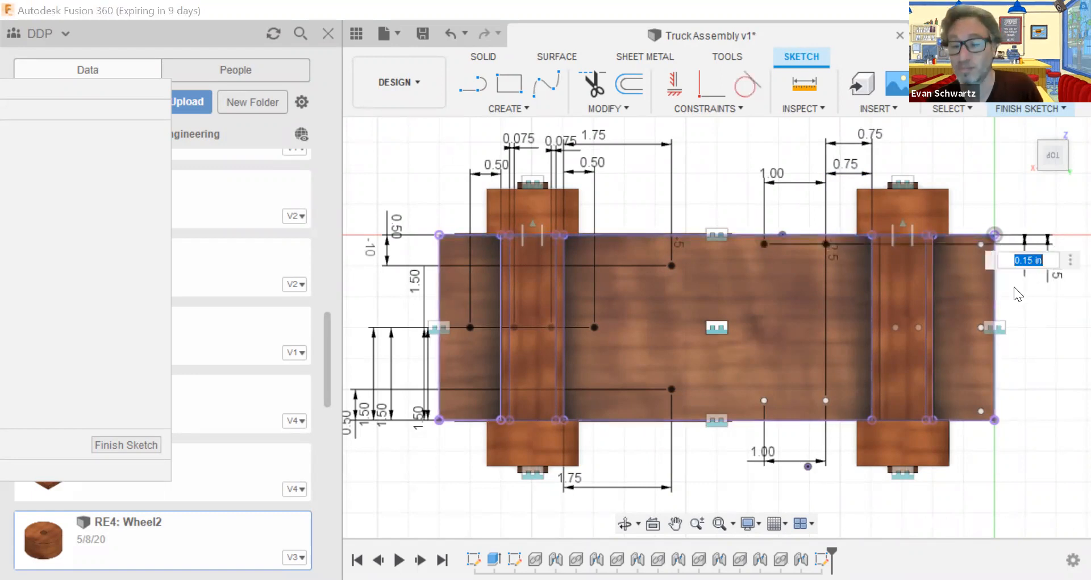
key(Return)
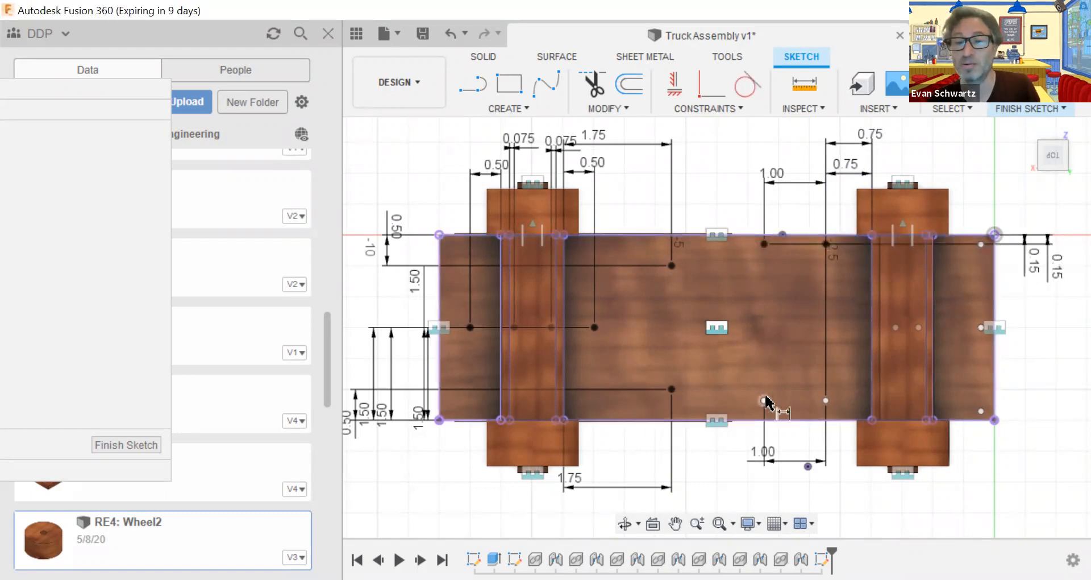
Dimension both points of the lower pair spaced 1 in apart 0.15 in from the board's lower long edge
click(935, 420)
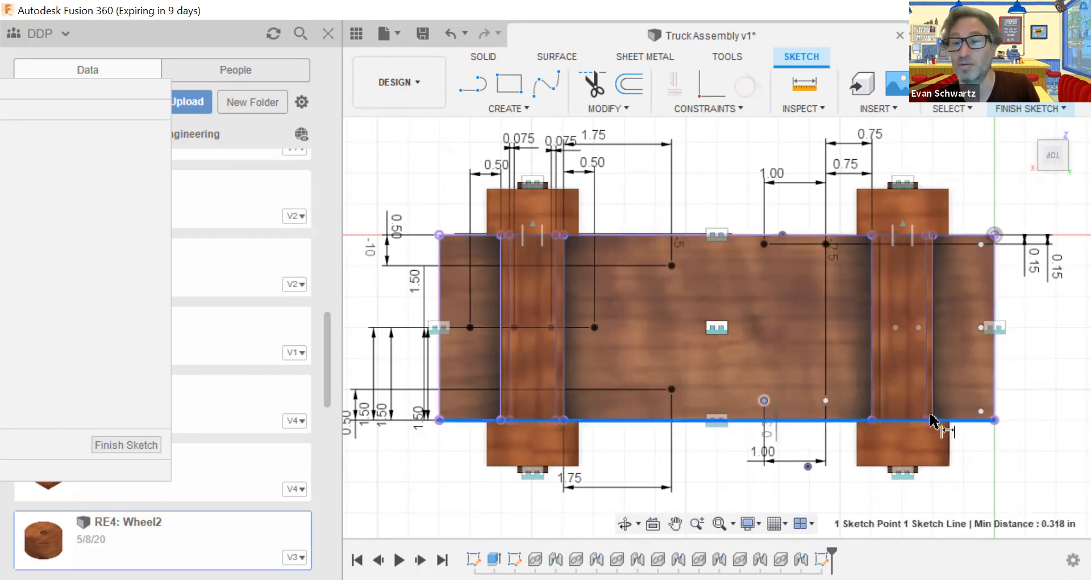
click(1052, 404)
text(.15)
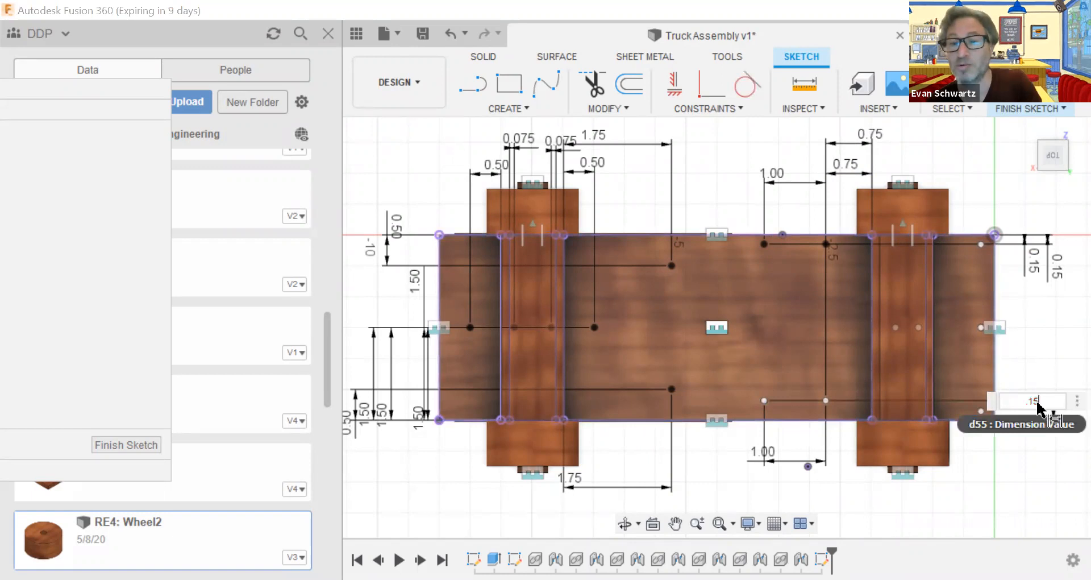
key(Return)
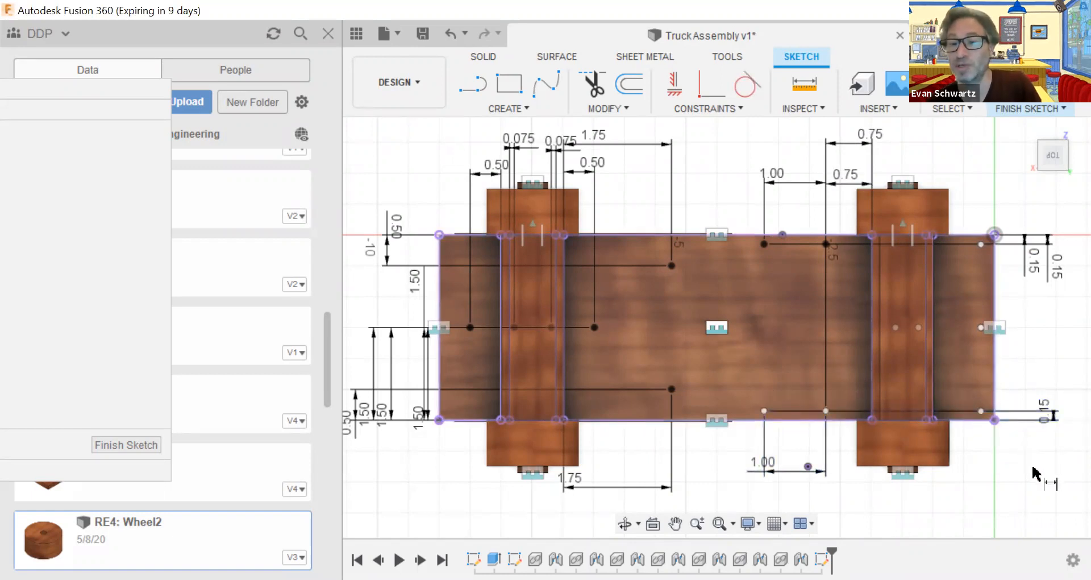
click(822, 419)
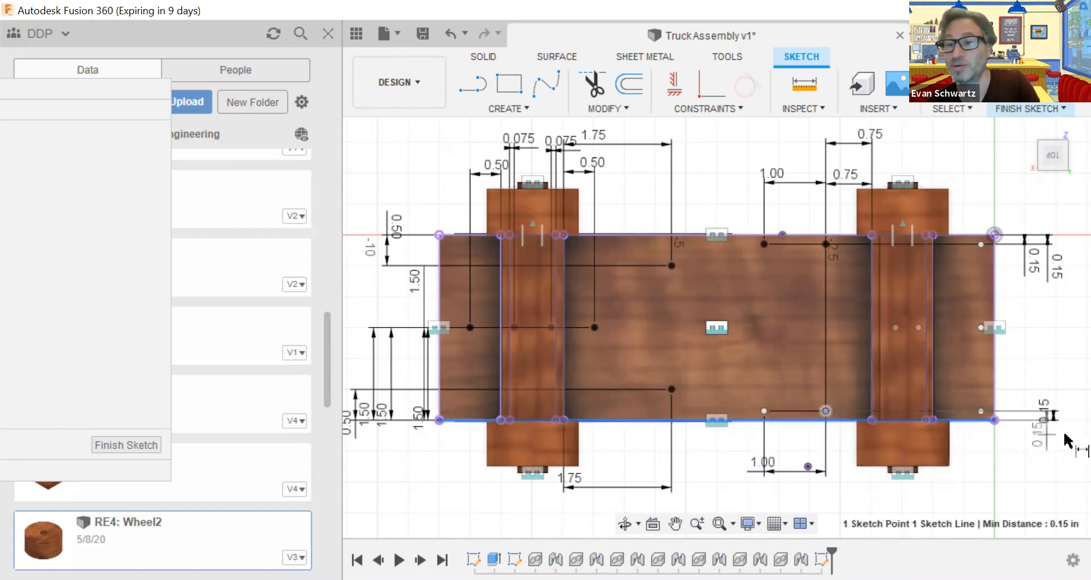
click(1065, 436)
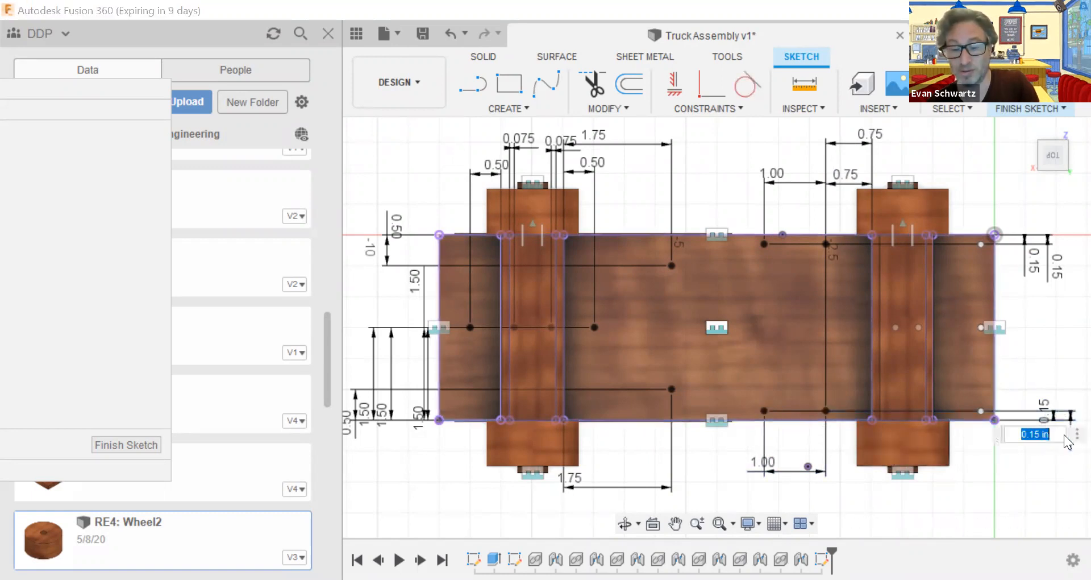
text(.15)
key(Return)
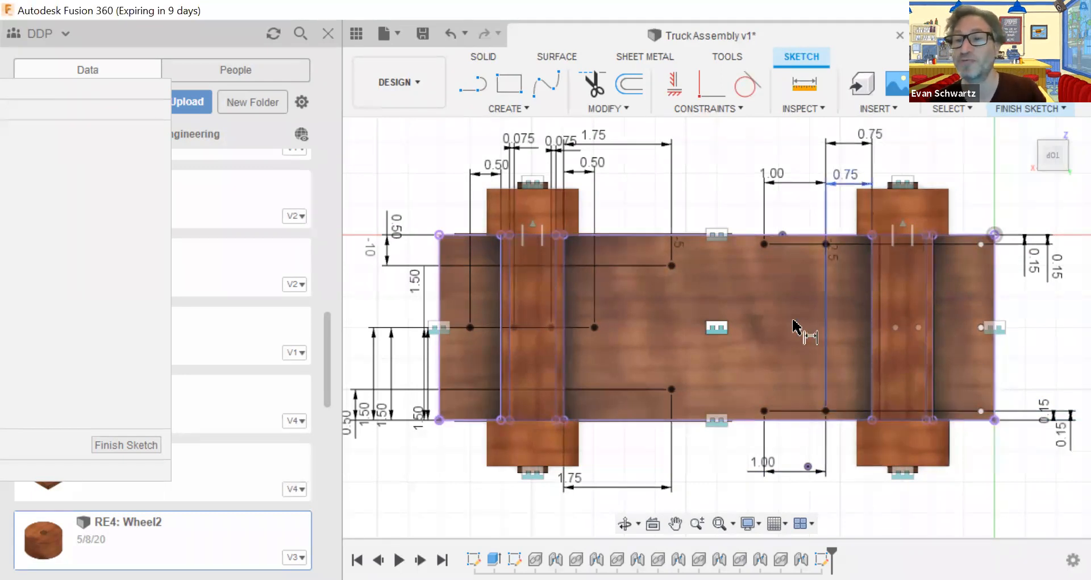
Dimension the left point on the right axle block 0.075 in from the block's nearest inner vertical line
click(896, 329)
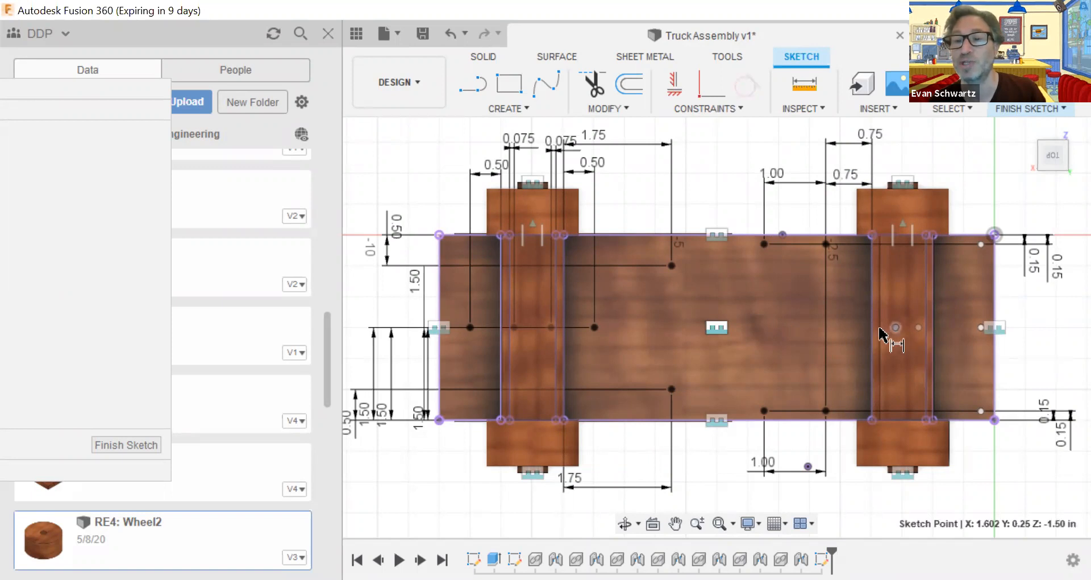
click(879, 334)
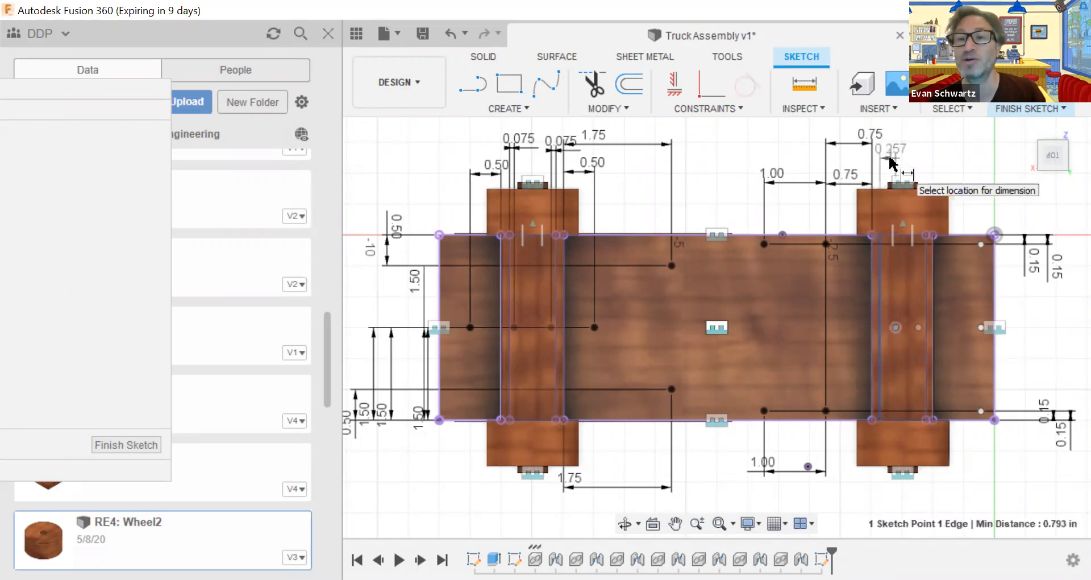
click(890, 159)
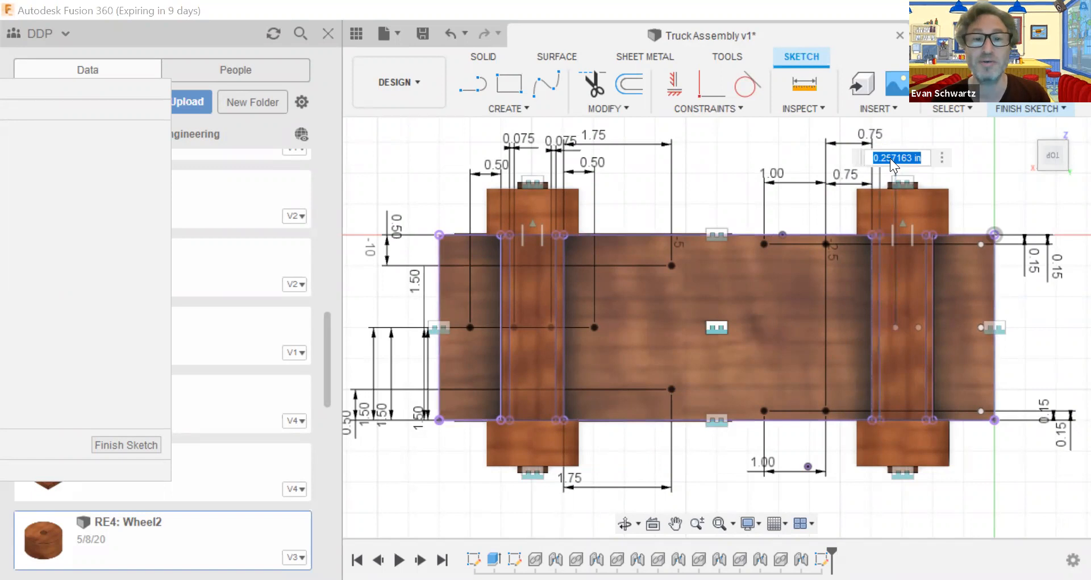
key(BackSpace)
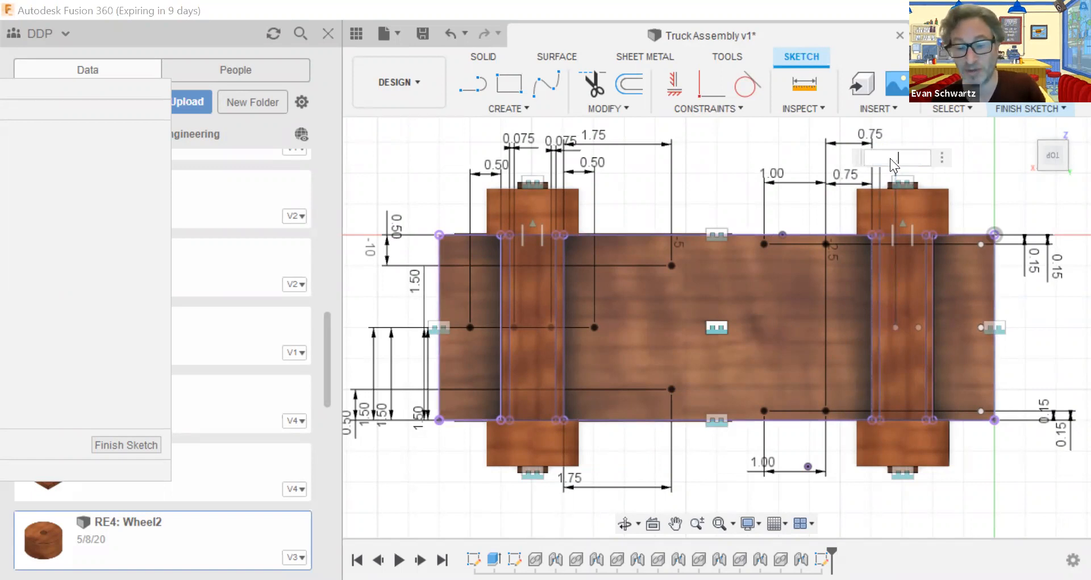
text(.075)
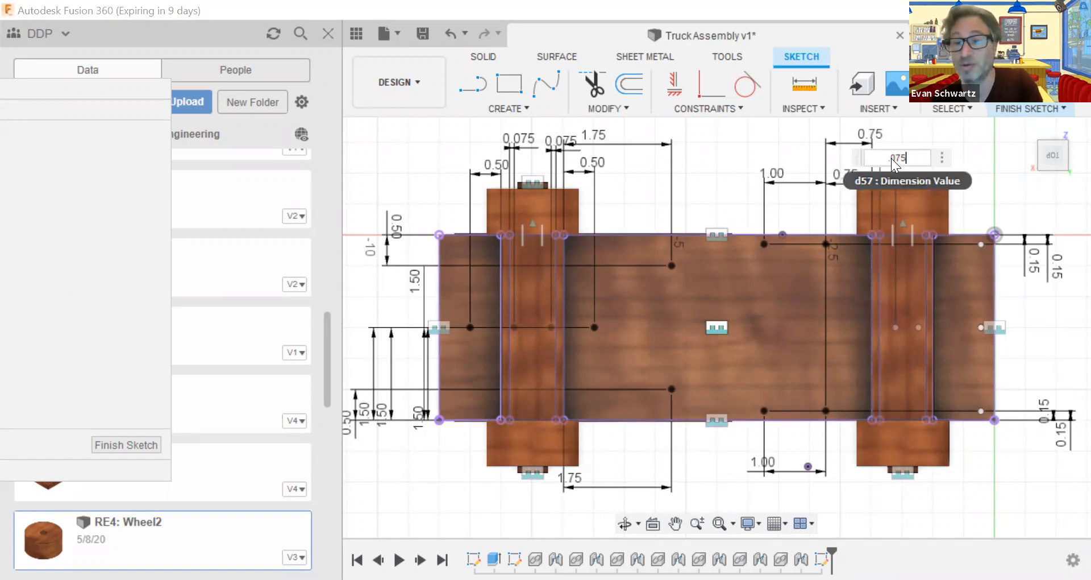
key(Return)
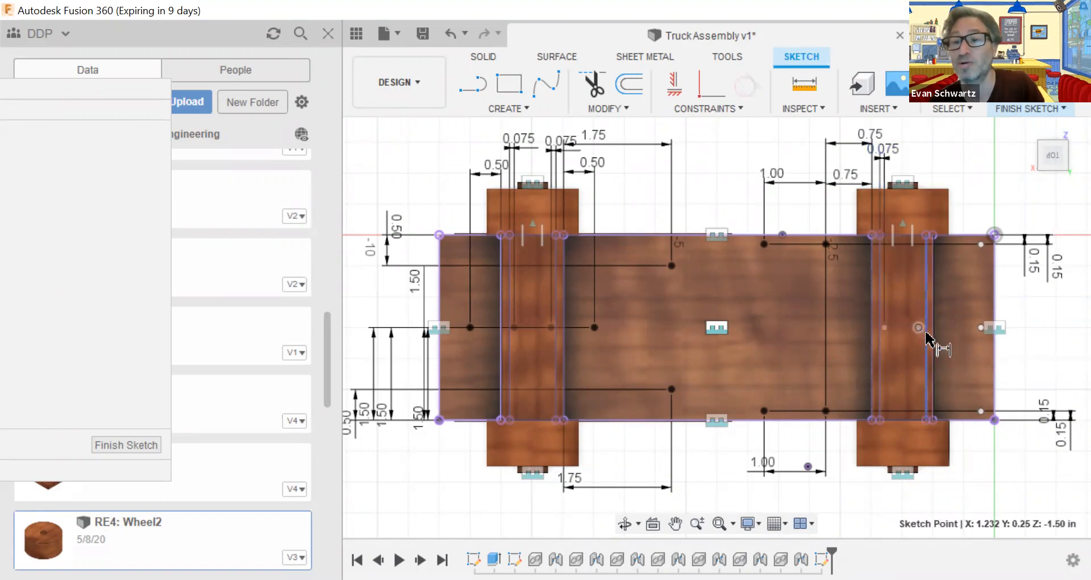
Dimension the right point on the right axle block 0.075 in from the inner vertical line beside it
click(927, 324)
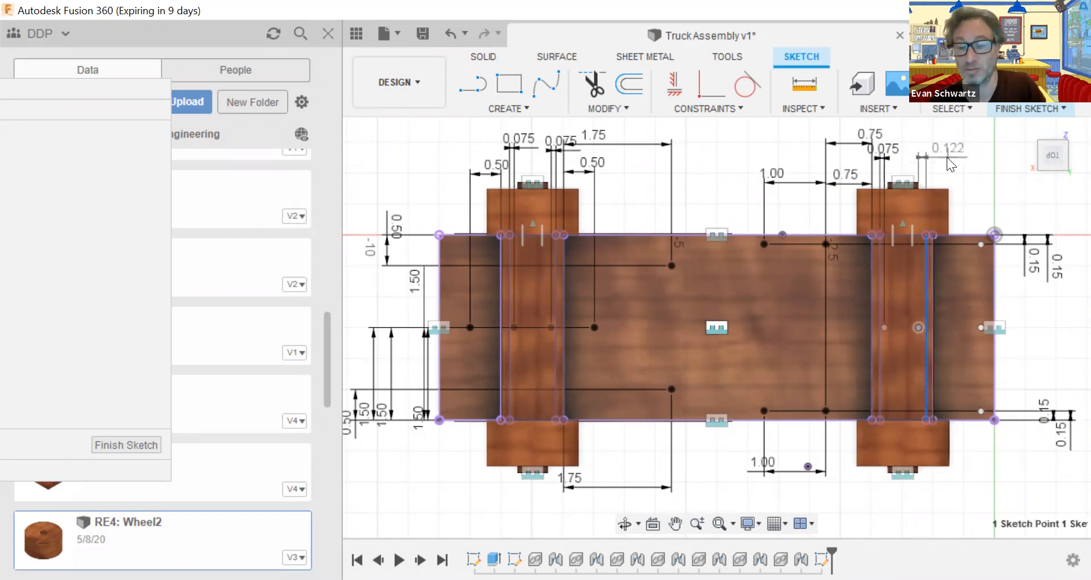
click(947, 160)
text(.07)
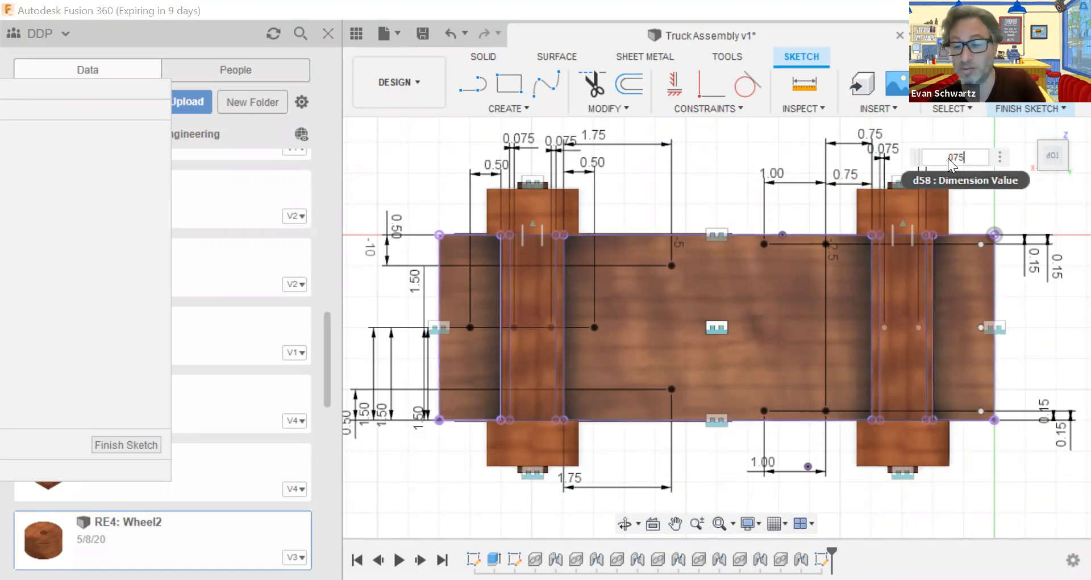
text(5)
key(Return)
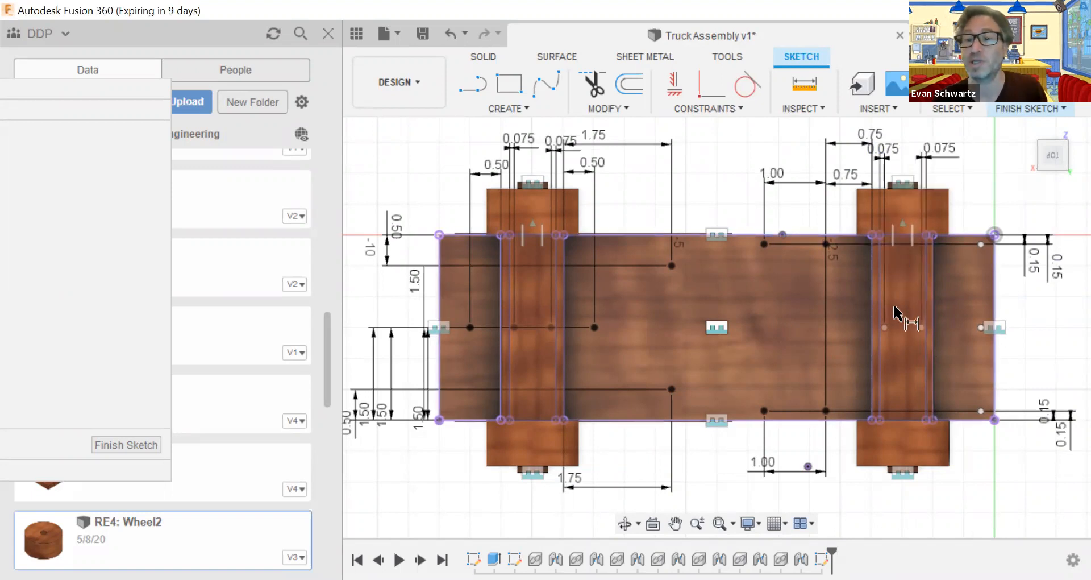
Dimension both points on the right axle block 1.5 in from the board's lower long edge
click(901, 421)
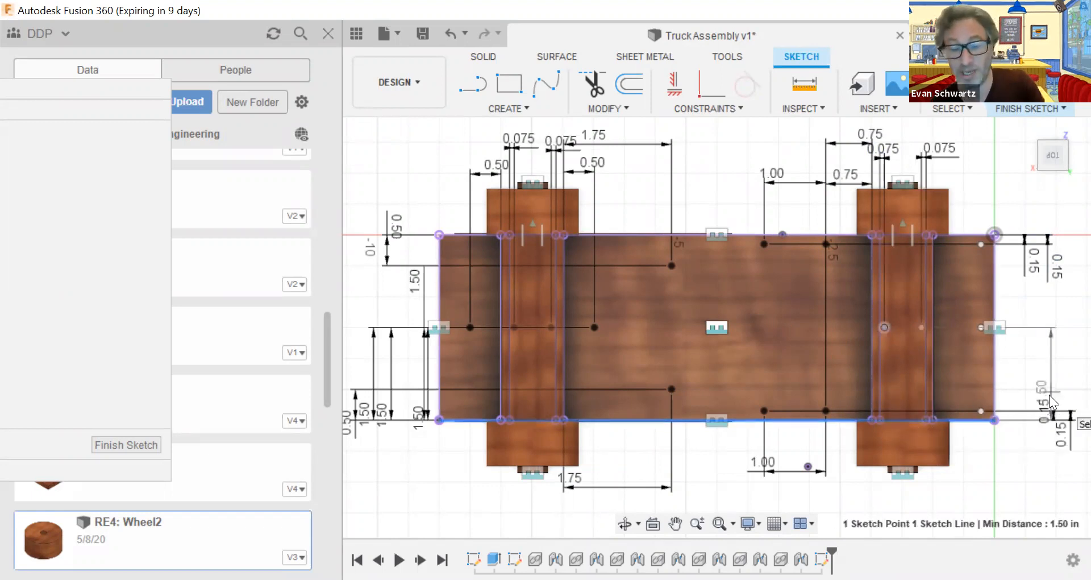
click(1050, 395)
text(1.5)
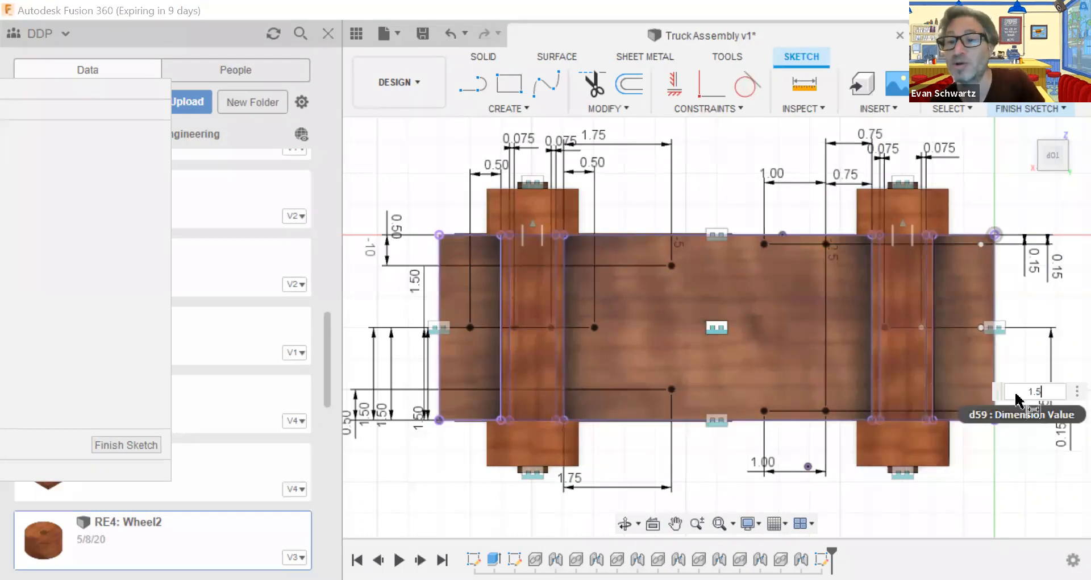
key(Return)
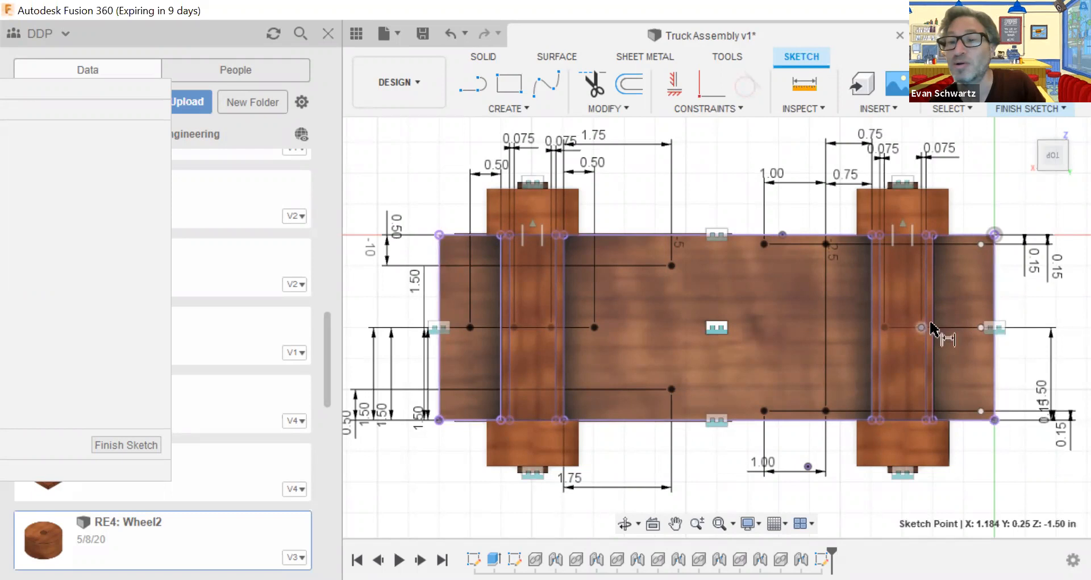
click(928, 346)
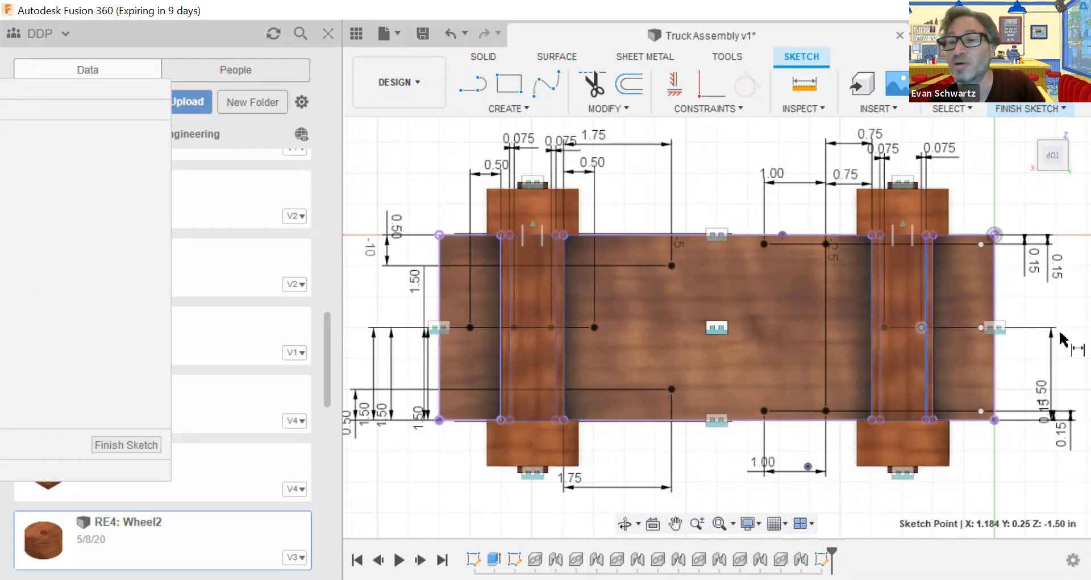
click(668, 320)
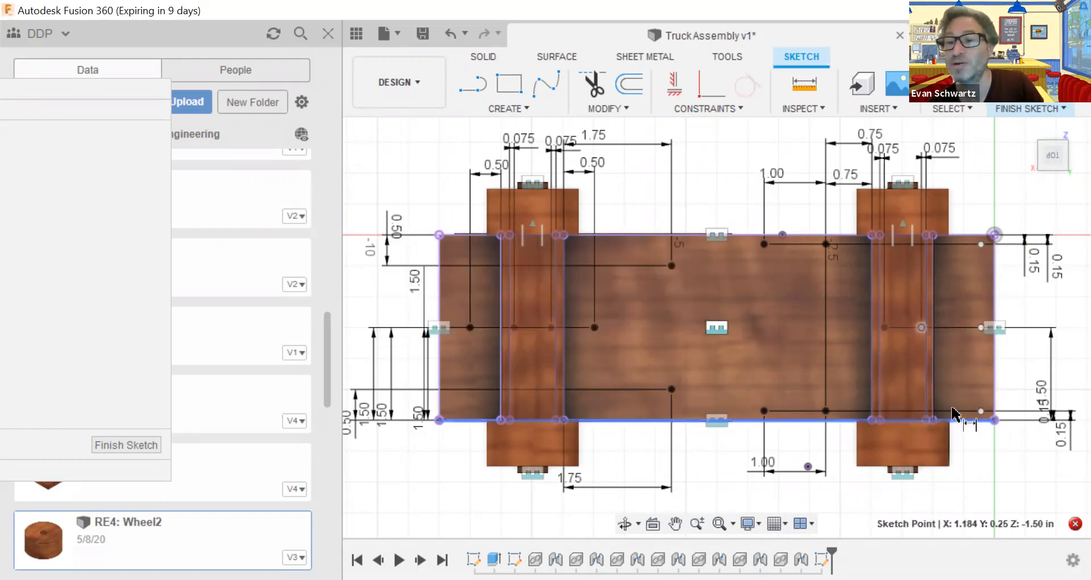
click(952, 409)
click(1066, 397)
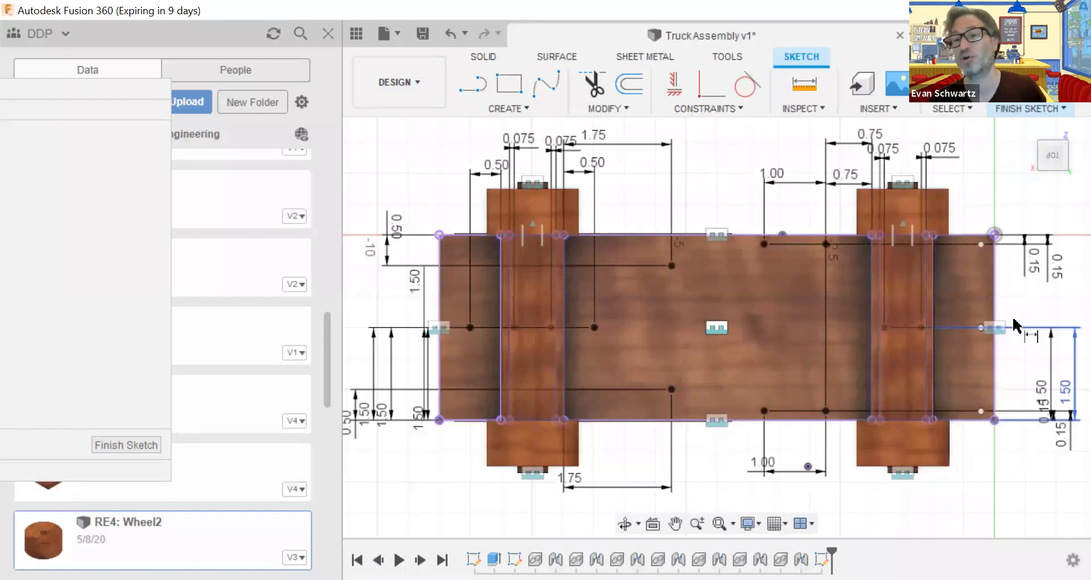
click(994, 256)
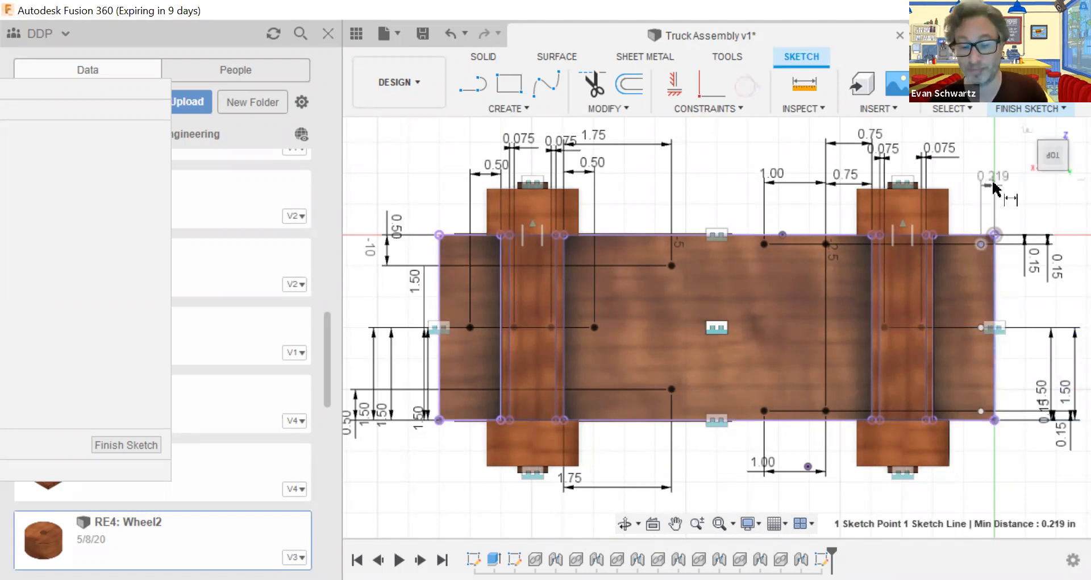
click(993, 181)
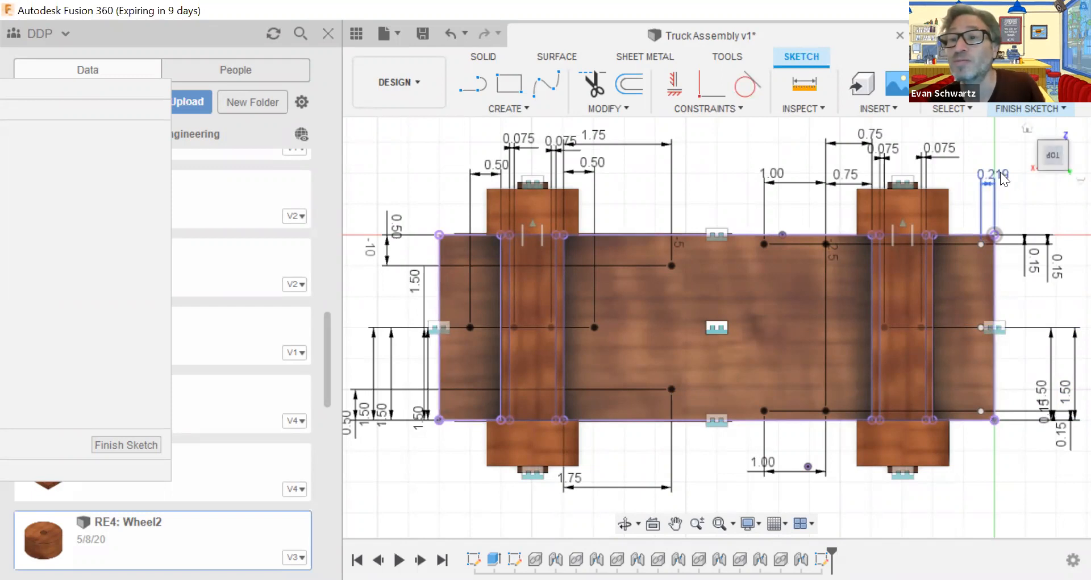
click(1002, 179)
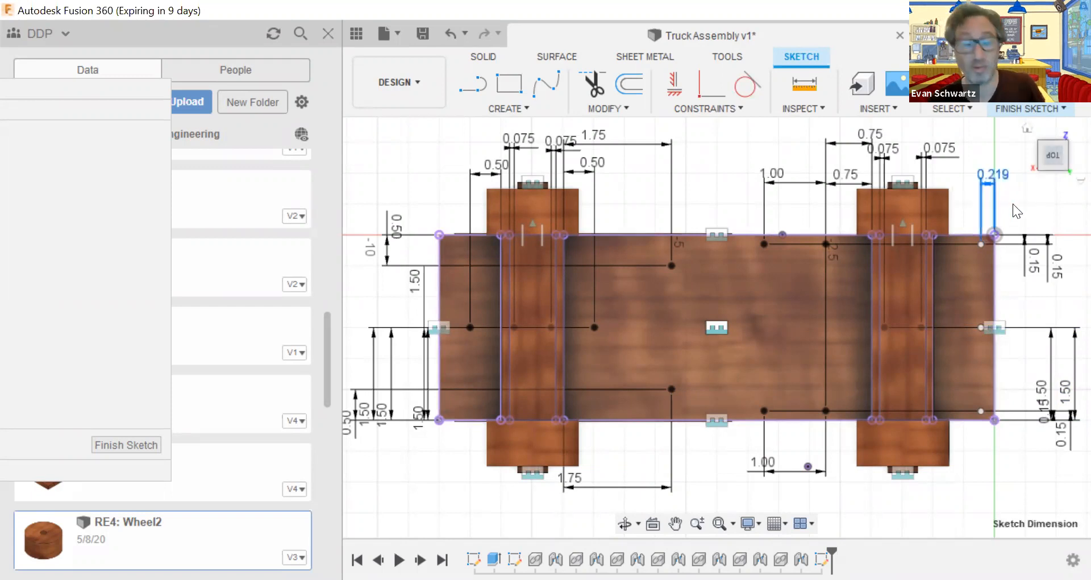
key(Delete)
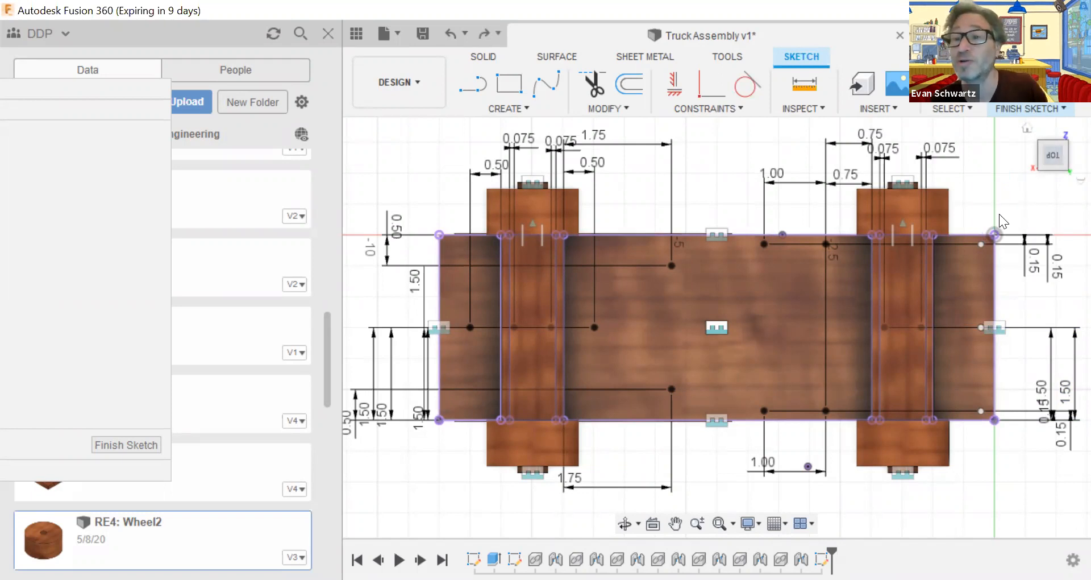
Dimension the point at the board's upper right corner 0.15 in from the upper long edge and 0.15 in from the right short edge
key(d)
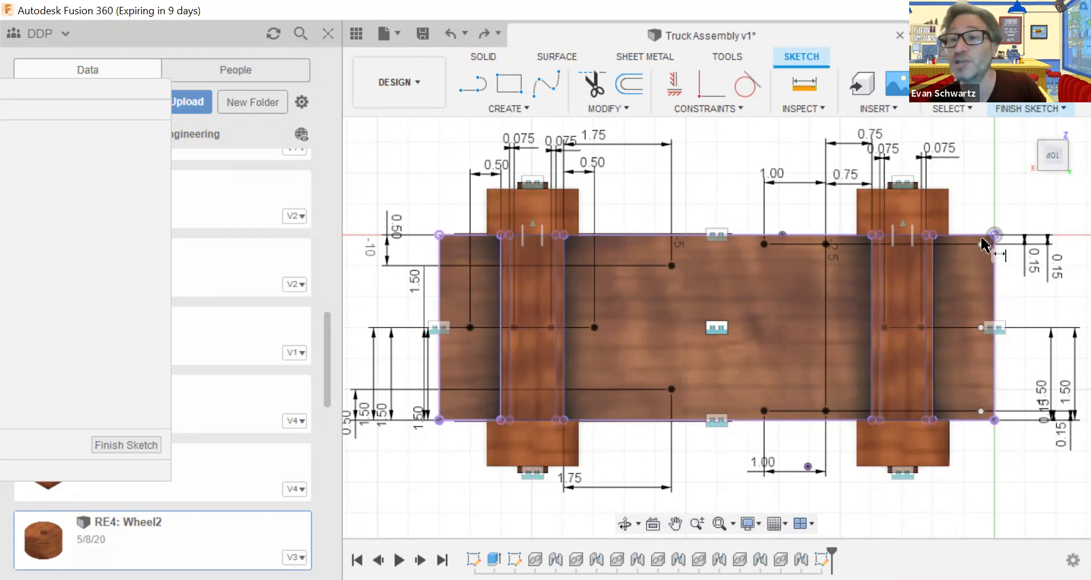
click(982, 244)
click(990, 235)
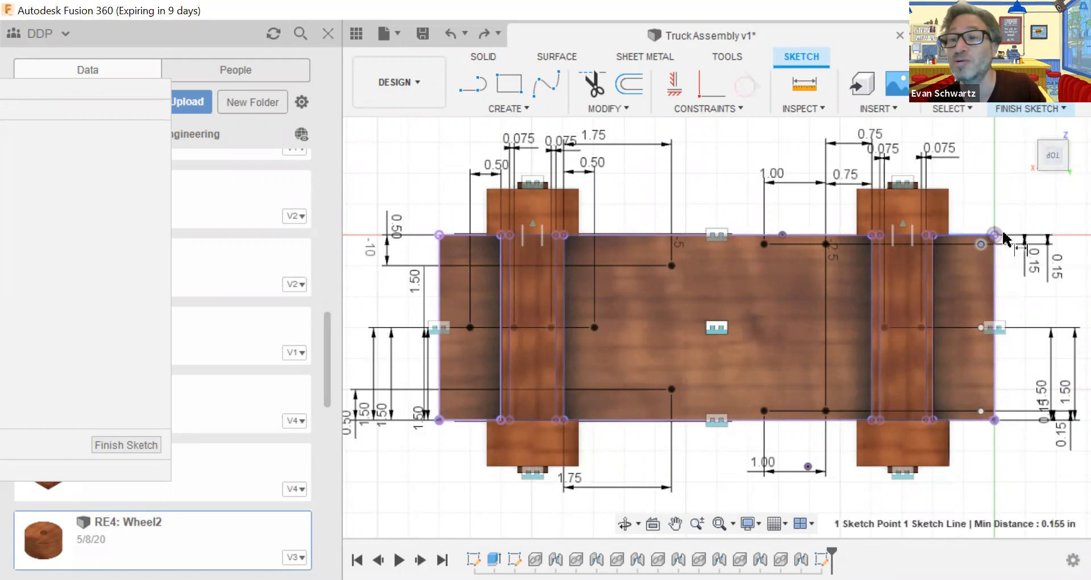
click(1065, 252)
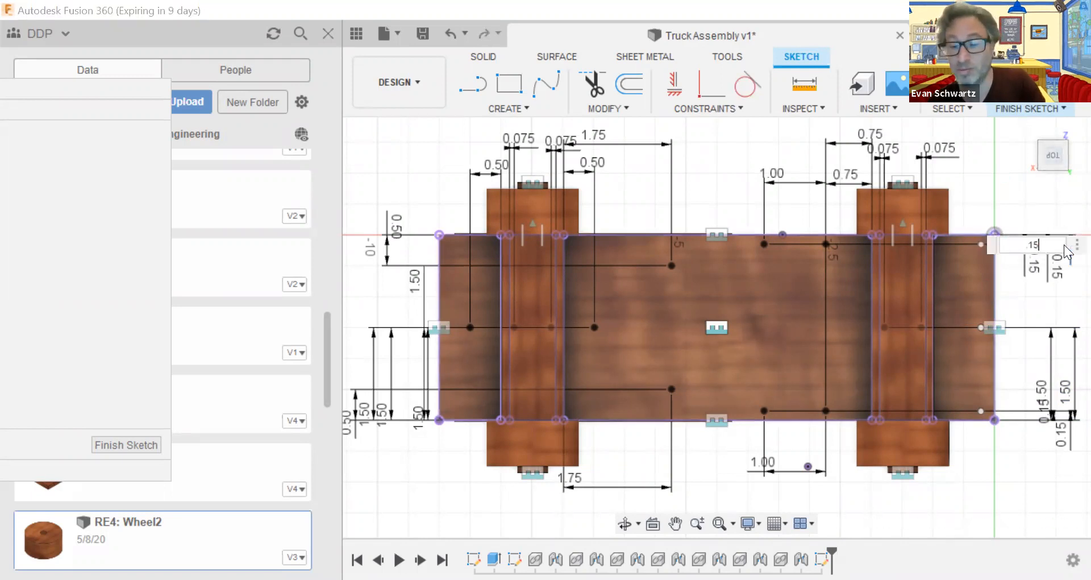
key(Return)
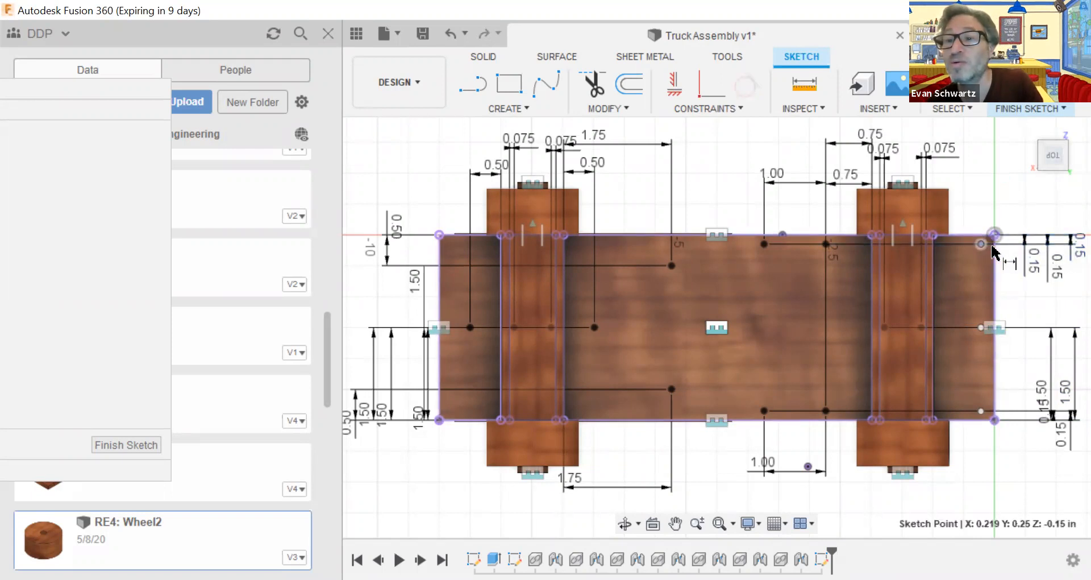
click(994, 251)
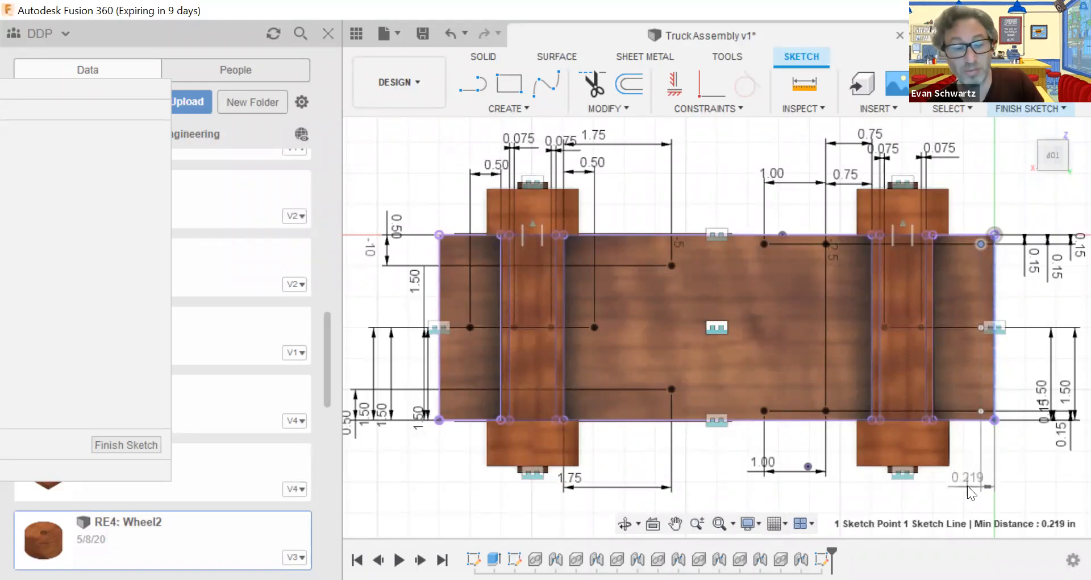
click(968, 486)
text(.15)
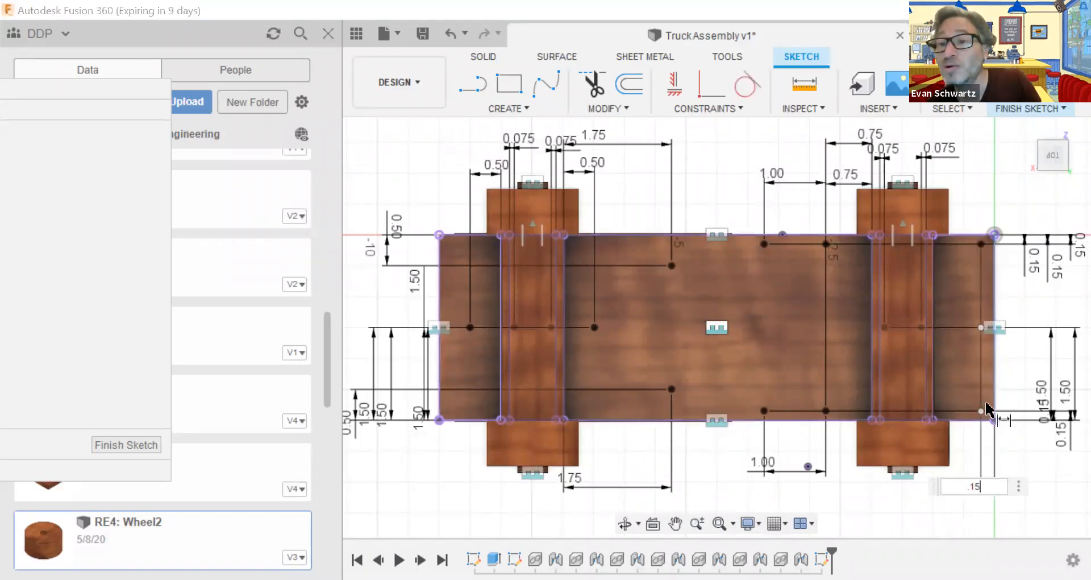
key(Return)
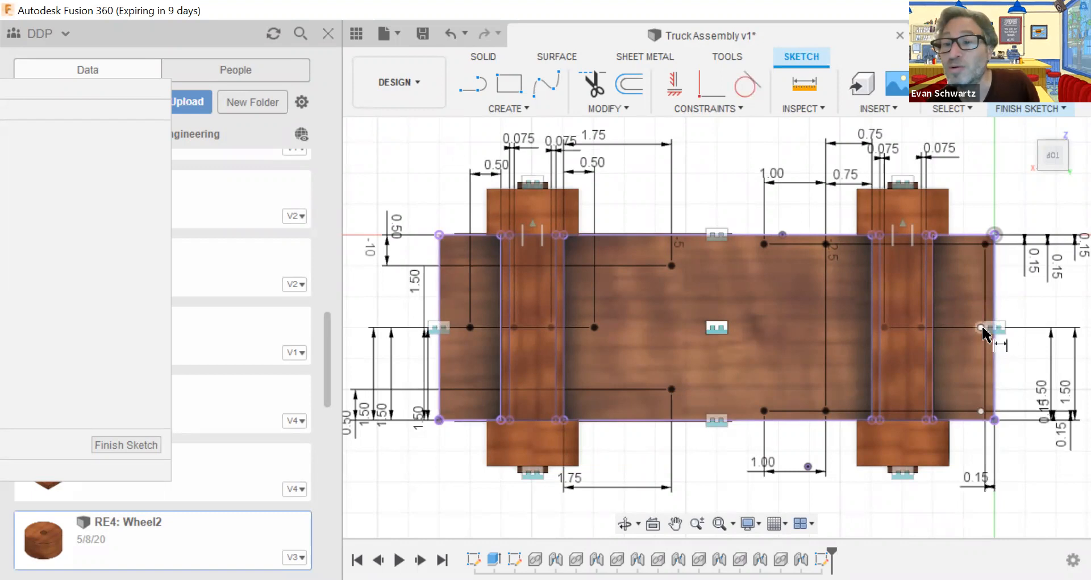
Dimension the middle point at the board's right end 0.15 in from the right short edge
click(995, 193)
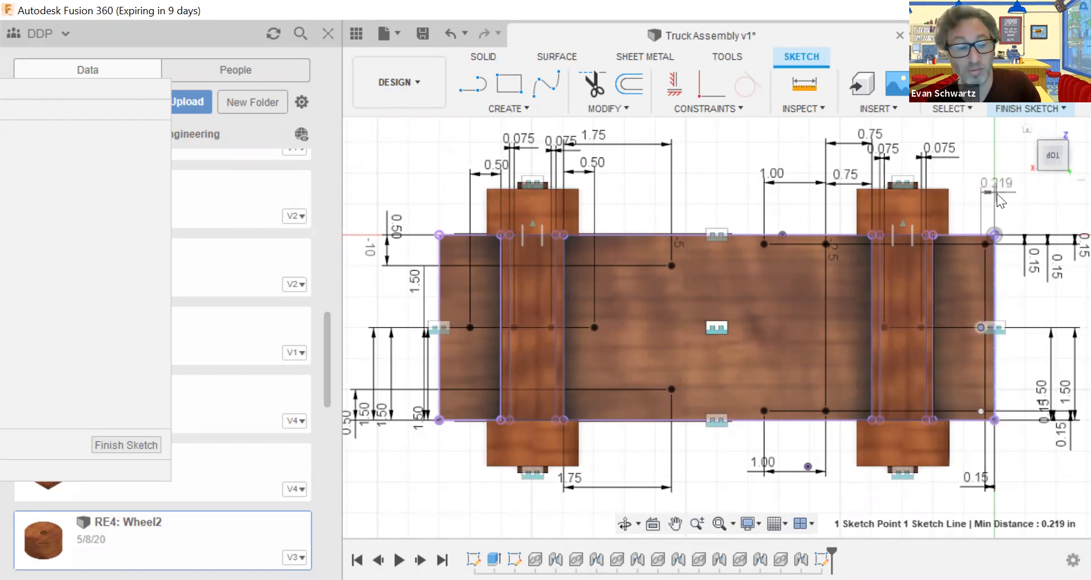
click(997, 194)
text(.15)
key(Return)
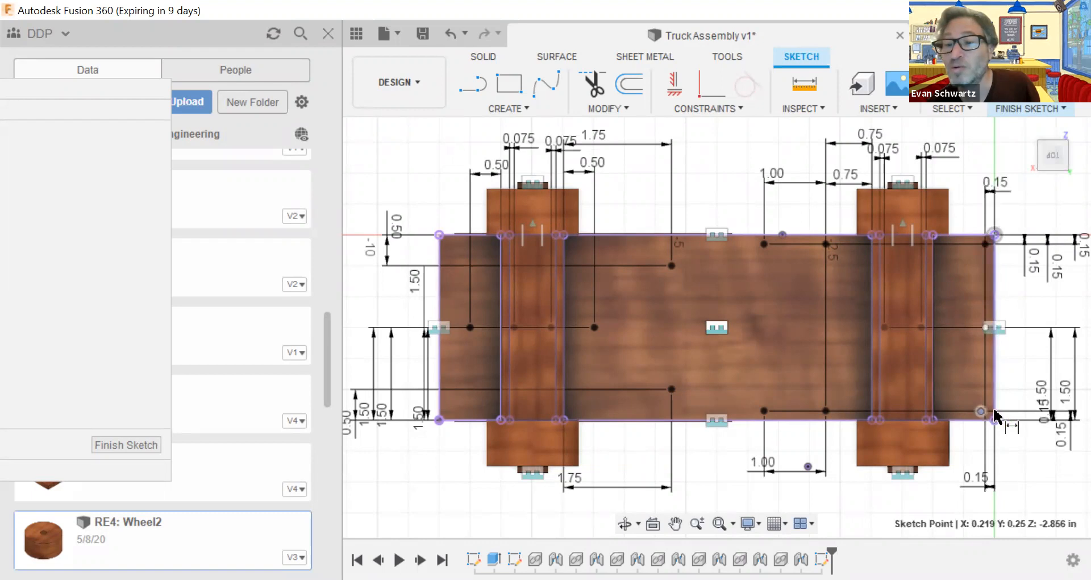
Dimension the point at the board's lower right corner 0.15 in from the right short edge and 0.15 in from the lower long edge
click(995, 416)
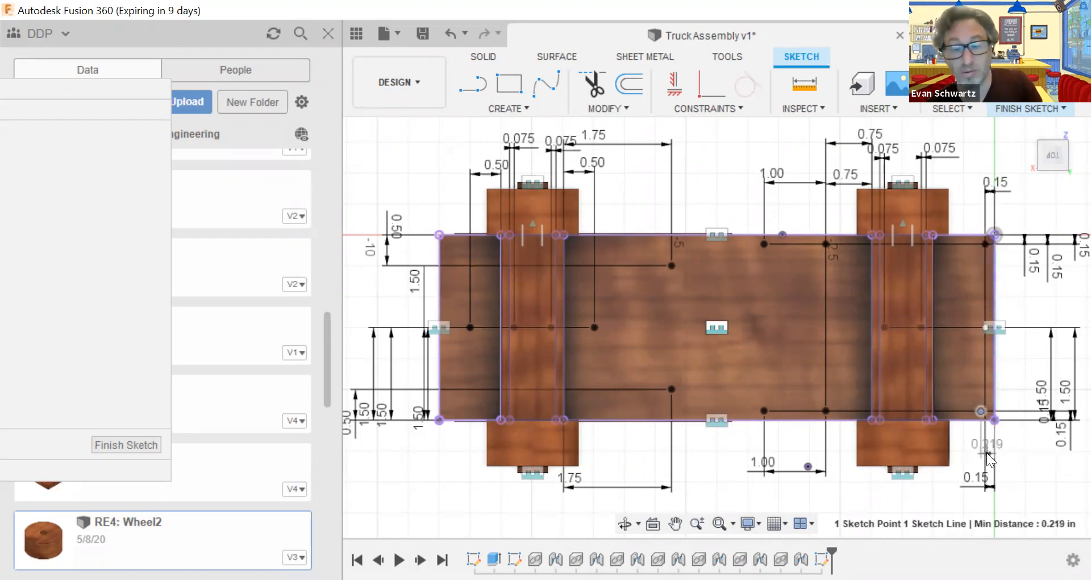
click(986, 452)
text(.15)
key(Return)
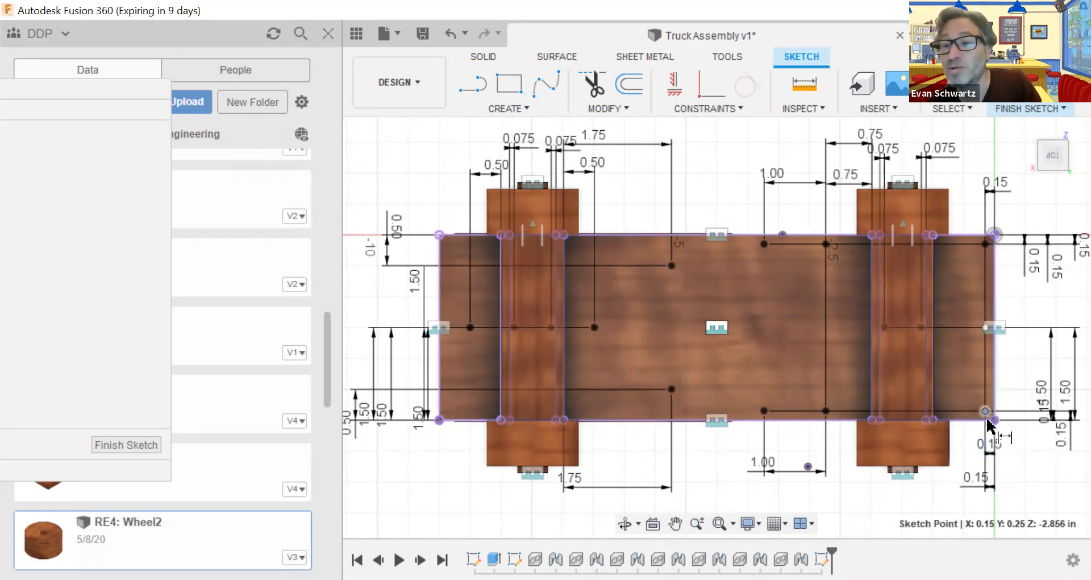
click(988, 421)
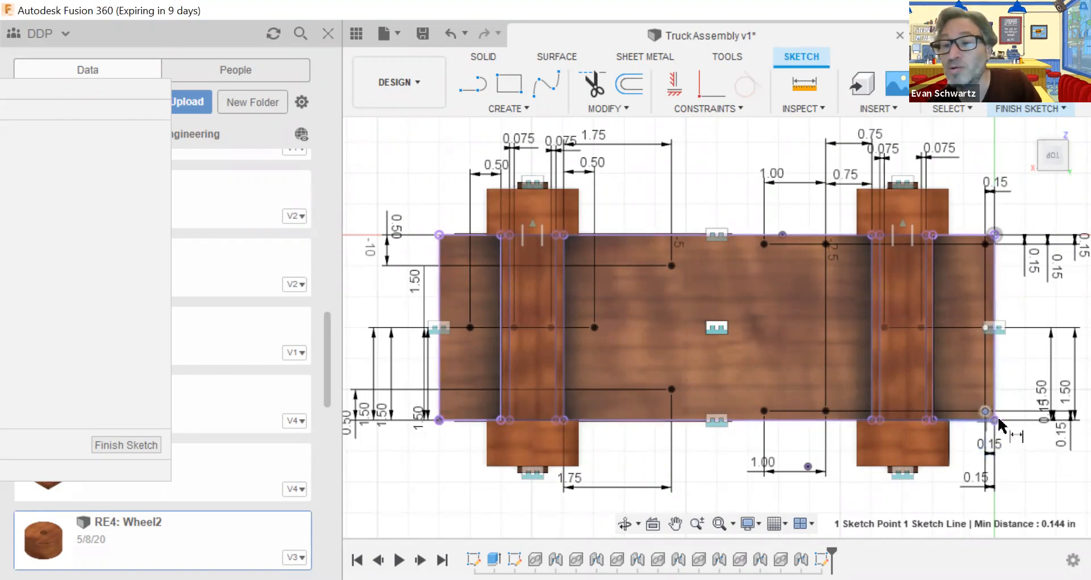
click(1032, 421)
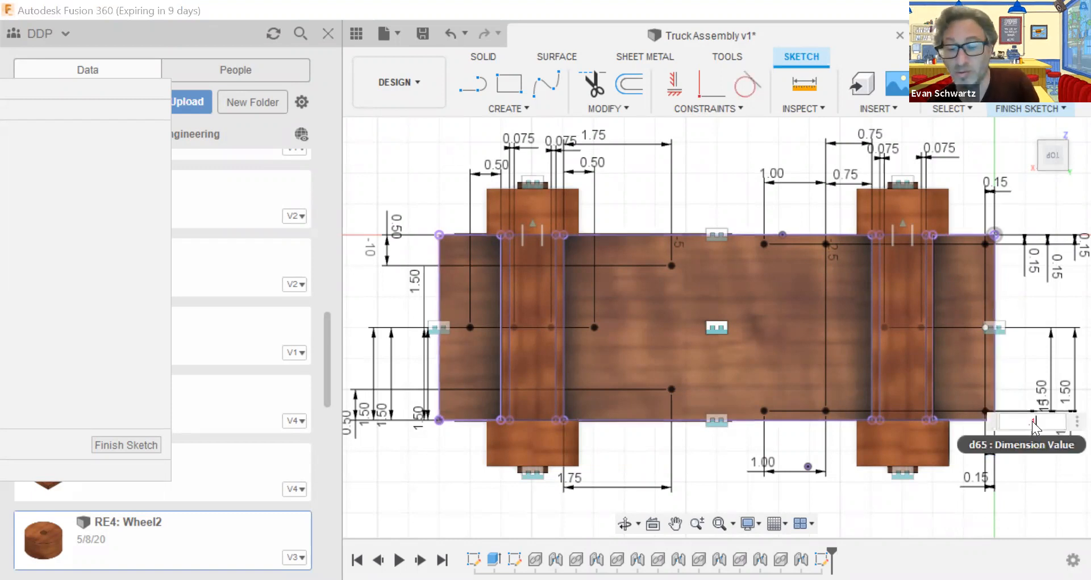
text(.15)
key(Return)
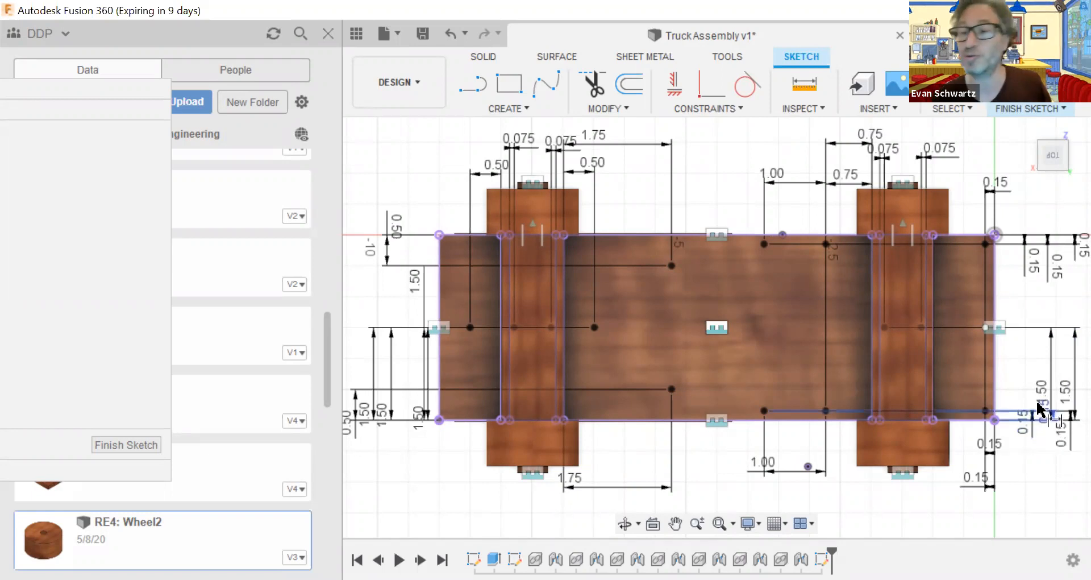
Add a driven horizontal dimension between the middle point at the board's right end and the right axle block's nearest projected vertical line
click(987, 328)
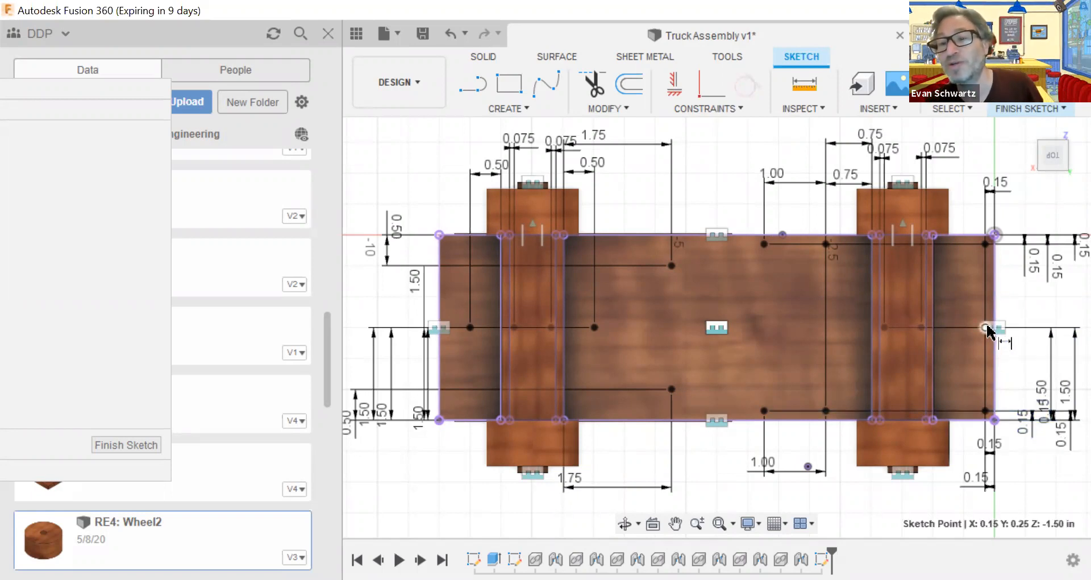
click(934, 331)
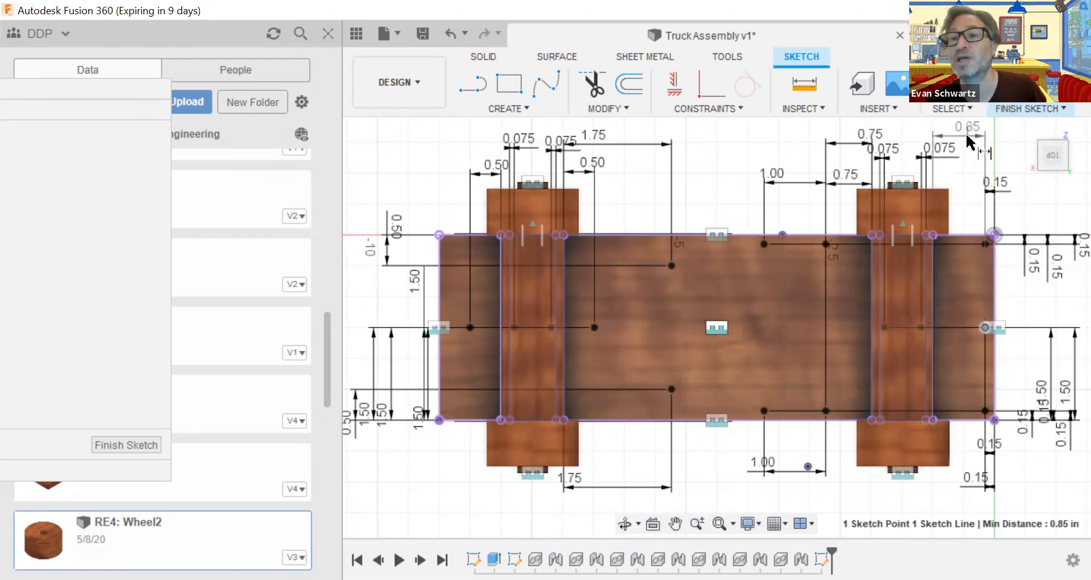
click(968, 140)
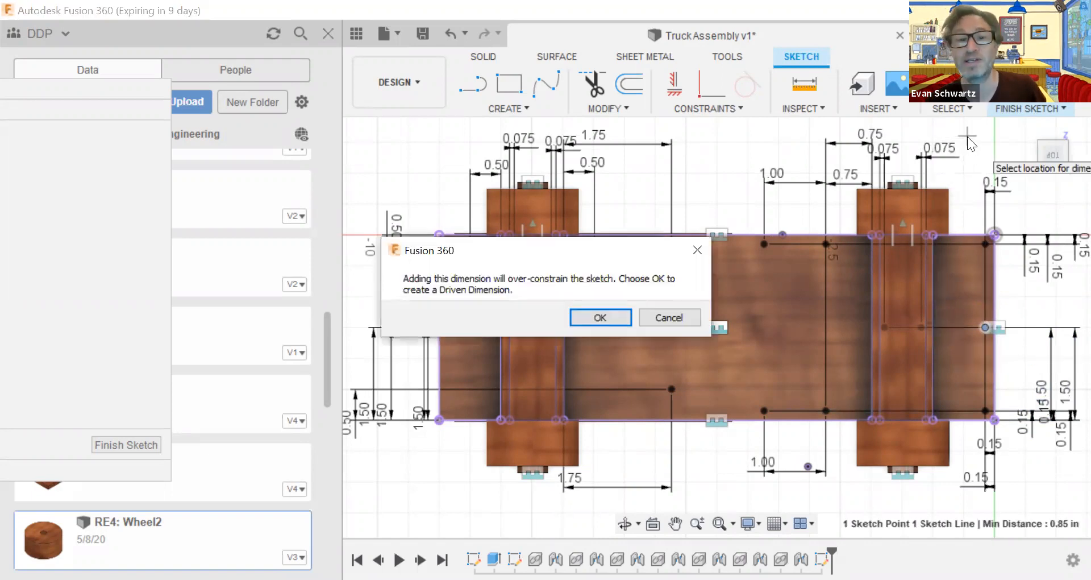
click(599, 318)
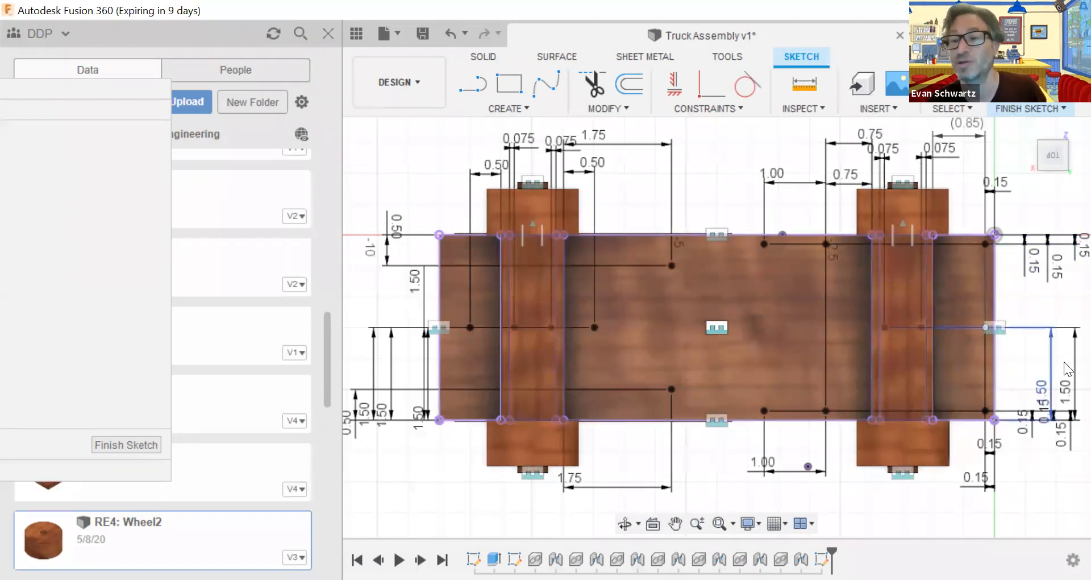
Dimension the middle point at the board's right end 1.35 in vertically from the upper right corner point
click(986, 328)
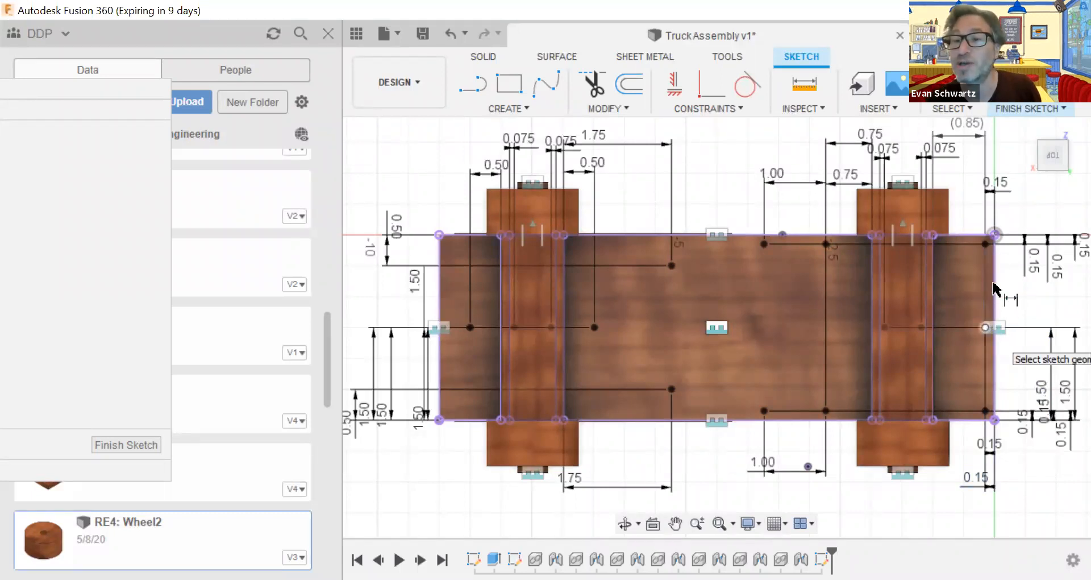
click(985, 244)
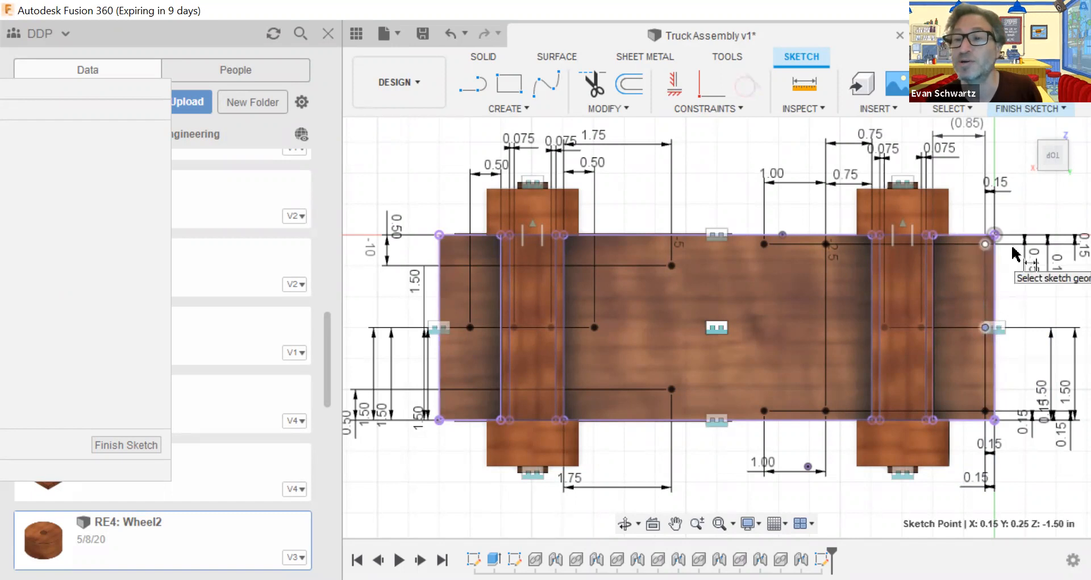
click(1063, 262)
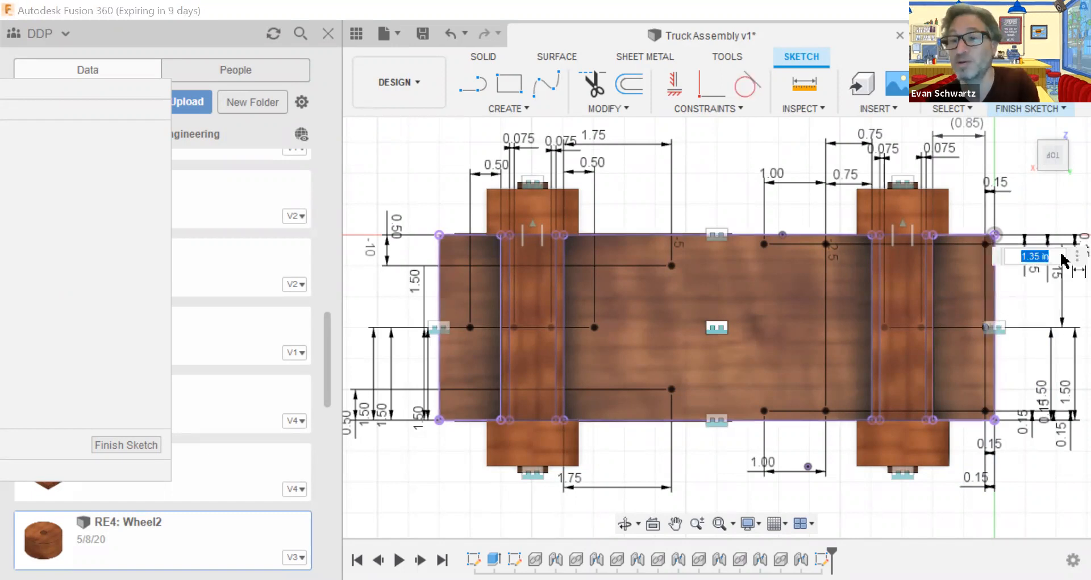
key(Return)
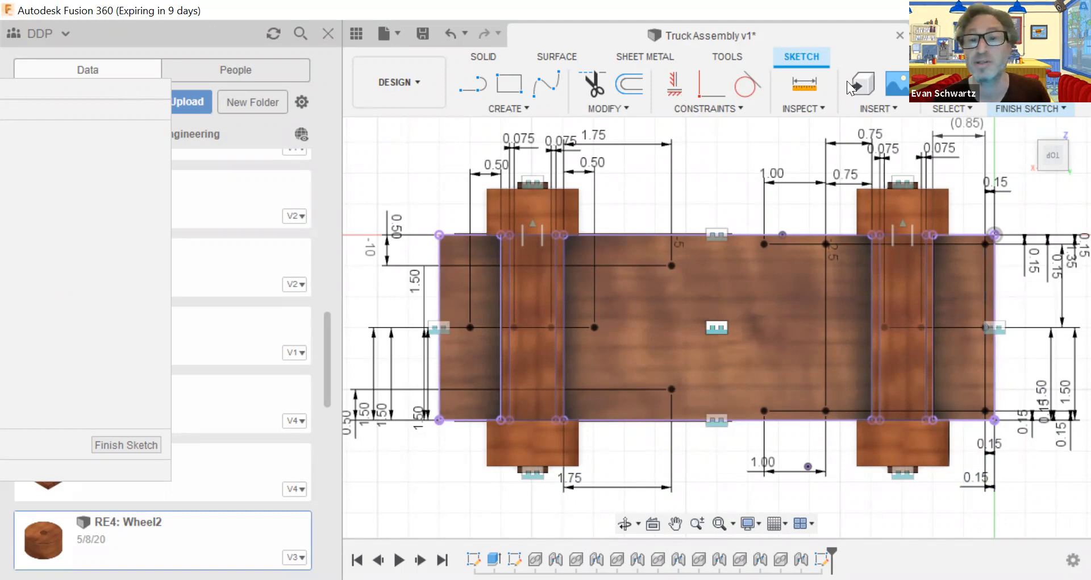
Hide the dimensions in the sketch and move the sketch palette clear of the model
drag(851, 88, 834, 169)
click(689, 332)
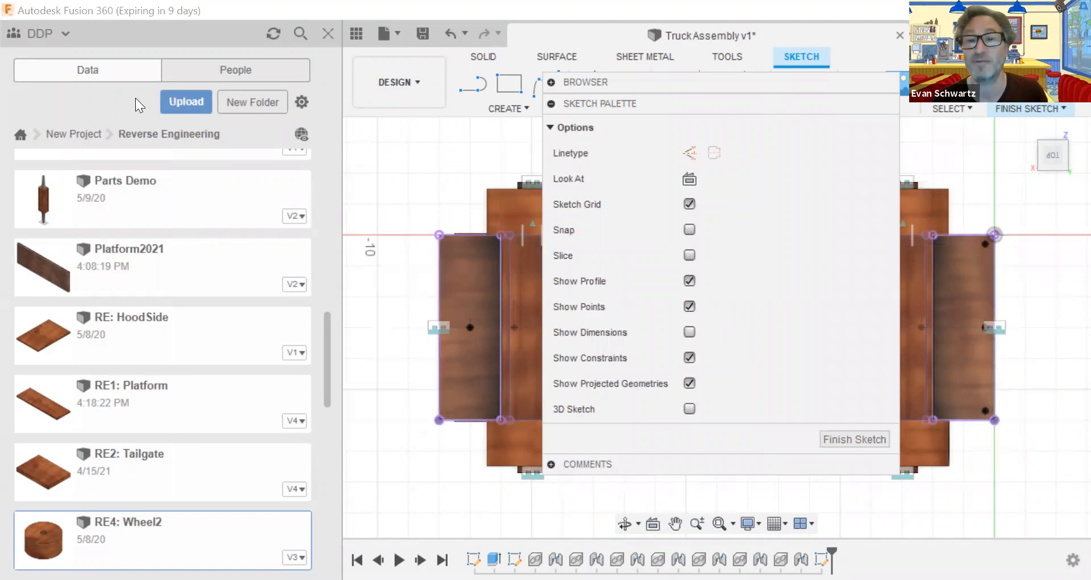
drag(763, 87, 161, 98)
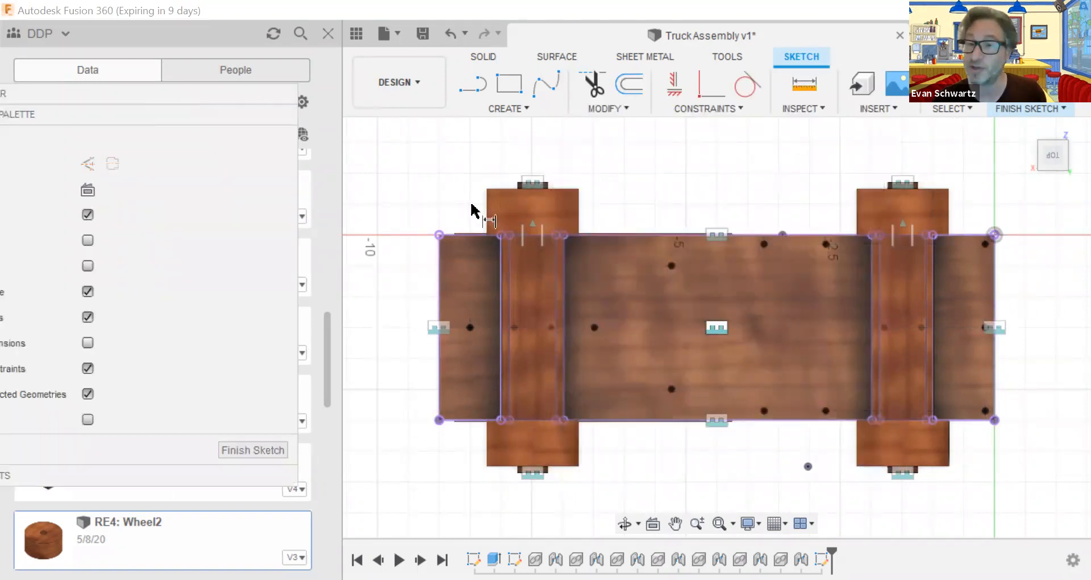